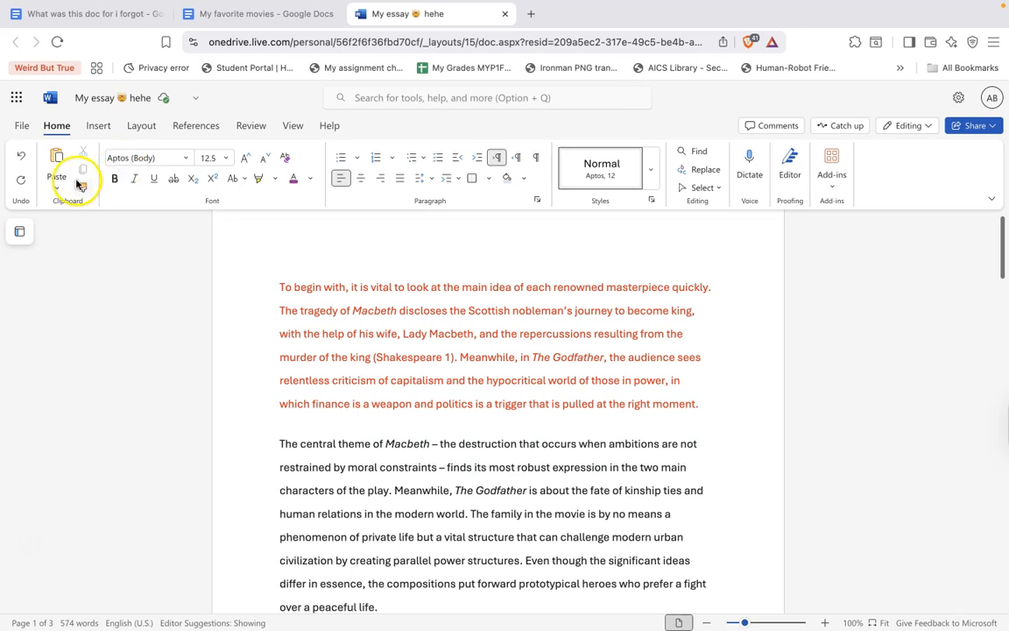
Copy the first paragraph's red formatting onto the second paragraph through 'parallel power structures.' using Format Painter
{"action": "left_click", "coordinate": [83, 187]}
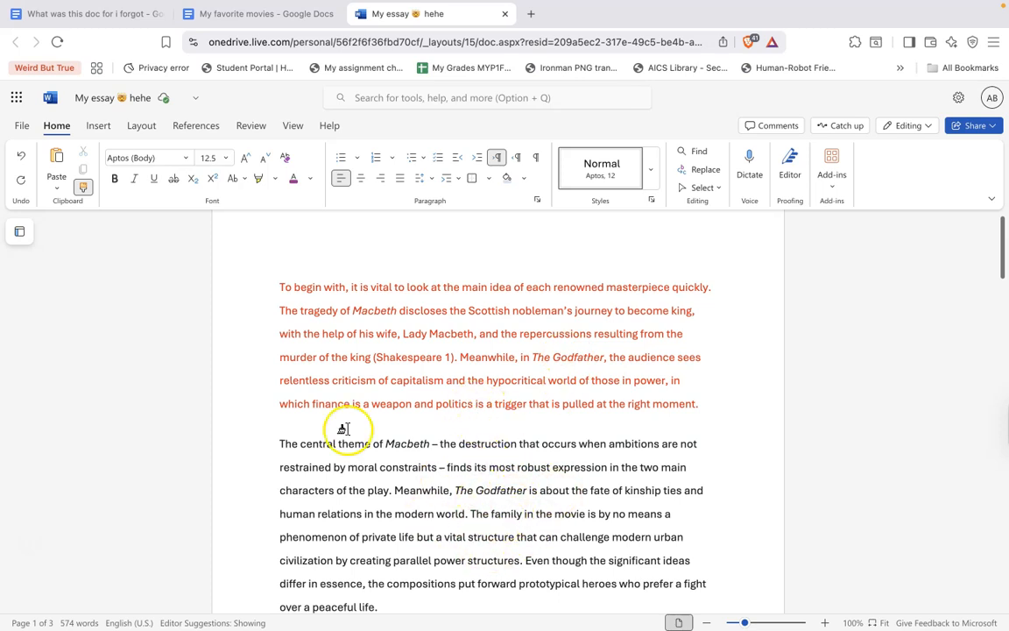
{"action": "left_click", "coordinate": [84, 187]}
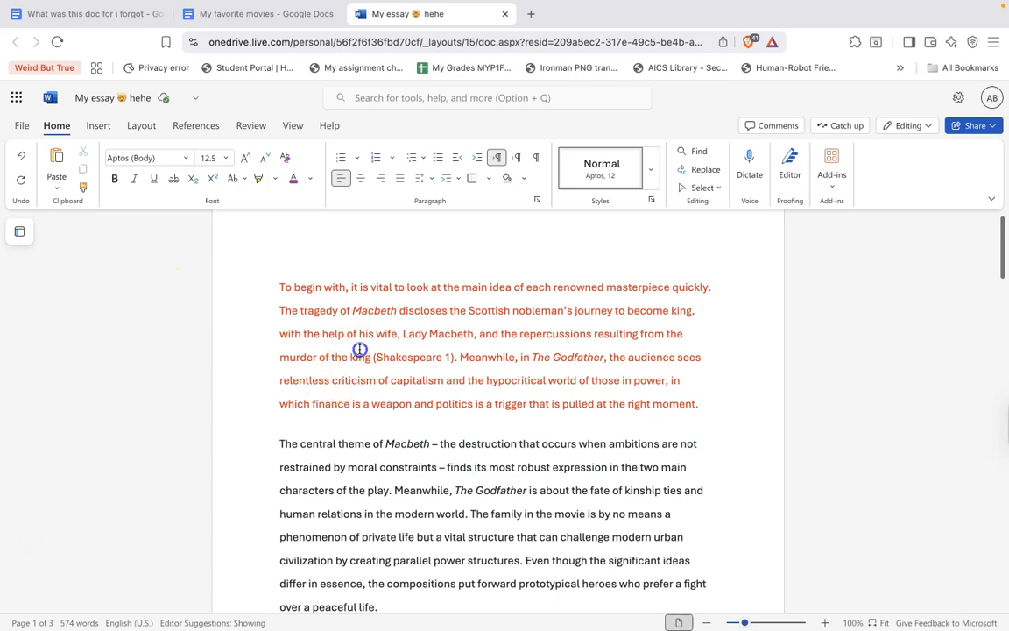
{"action": "triple_click", "coordinate": [359, 352]}
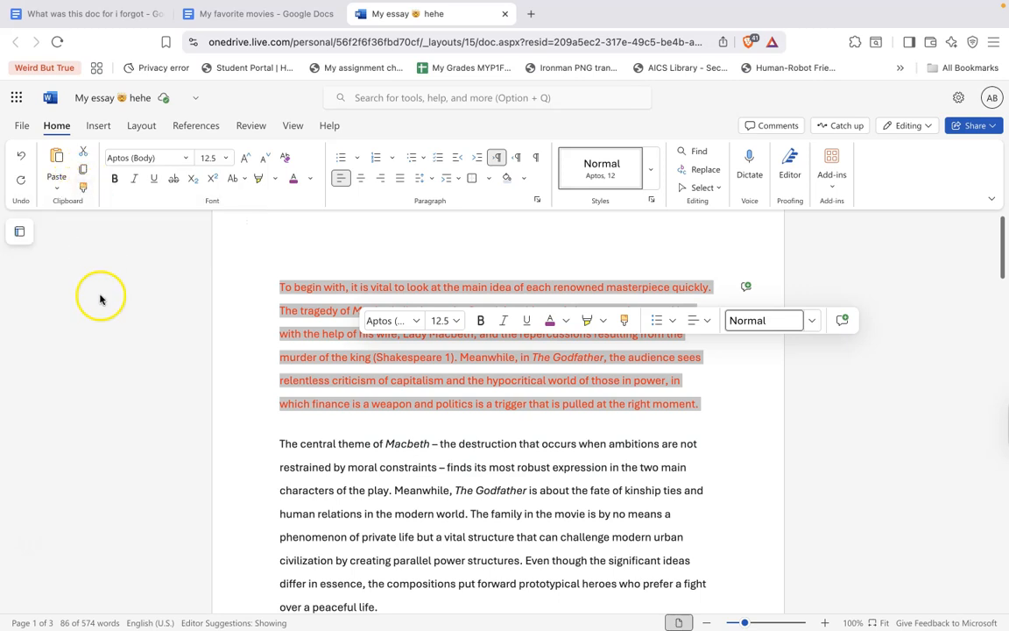
{"action": "left_click", "coordinate": [83, 189]}
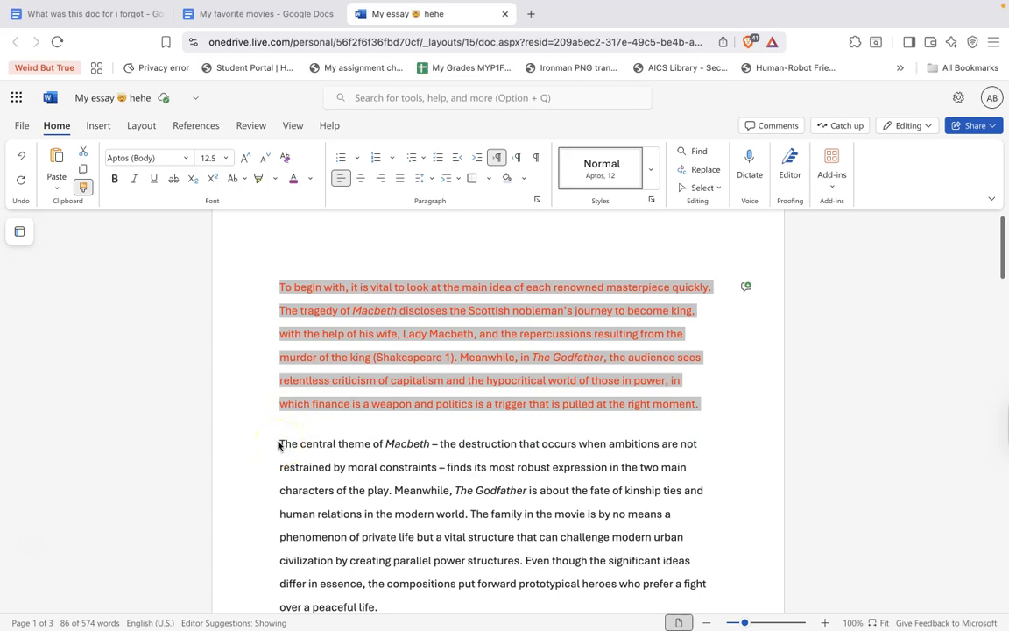
{"action": "mouse_move", "coordinate": [278, 440]}
{"action": "left_mouse_down"}
{"action": "mouse_move", "coordinate": [360, 565]}
{"action": "mouse_move", "coordinate": [507, 580]}
{"action": "mouse_move", "coordinate": [522, 565]}
{"action": "left_mouse_up"}
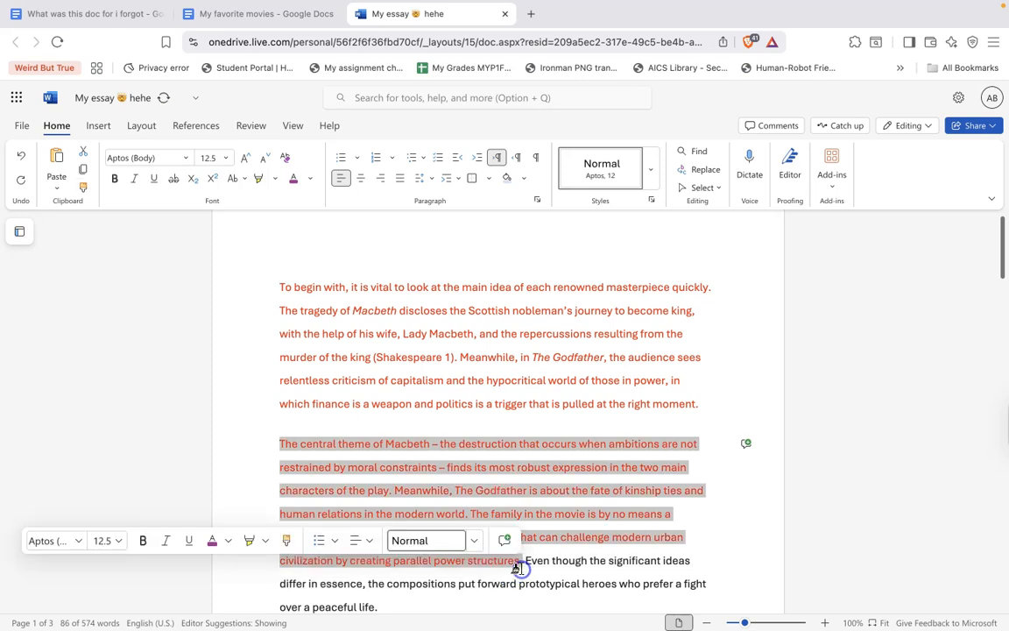
Clear the stray text at the top of page 3, undoing the selection edit
{"action": "left_click", "coordinate": [616, 515]}
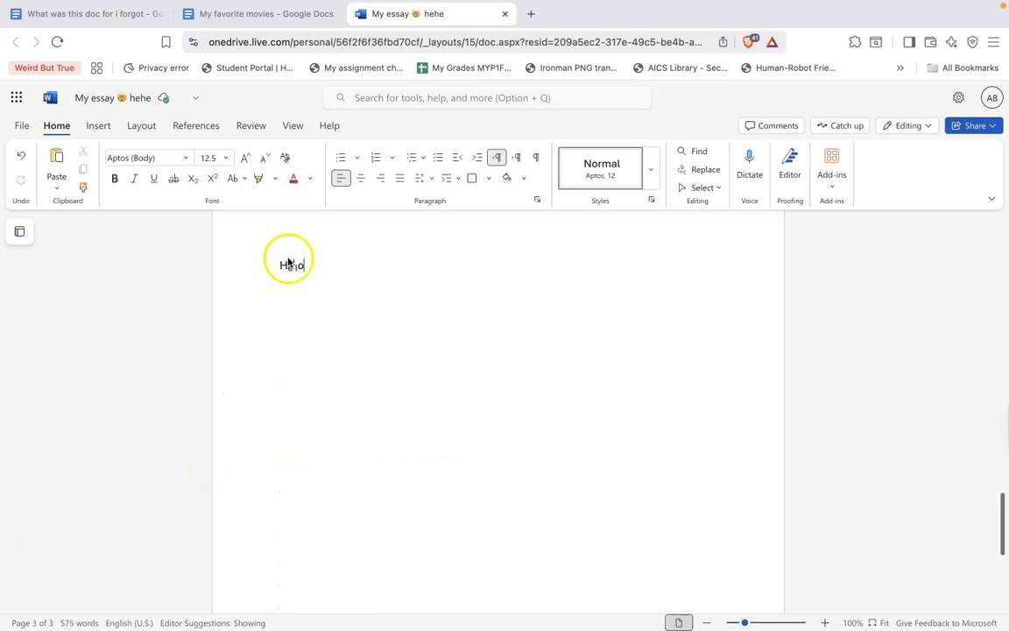
{"action": "left_click_drag", "start_coordinate": [277, 265], "coordinate": [308, 268]}
{"action": "left_click", "coordinate": [289, 265]}
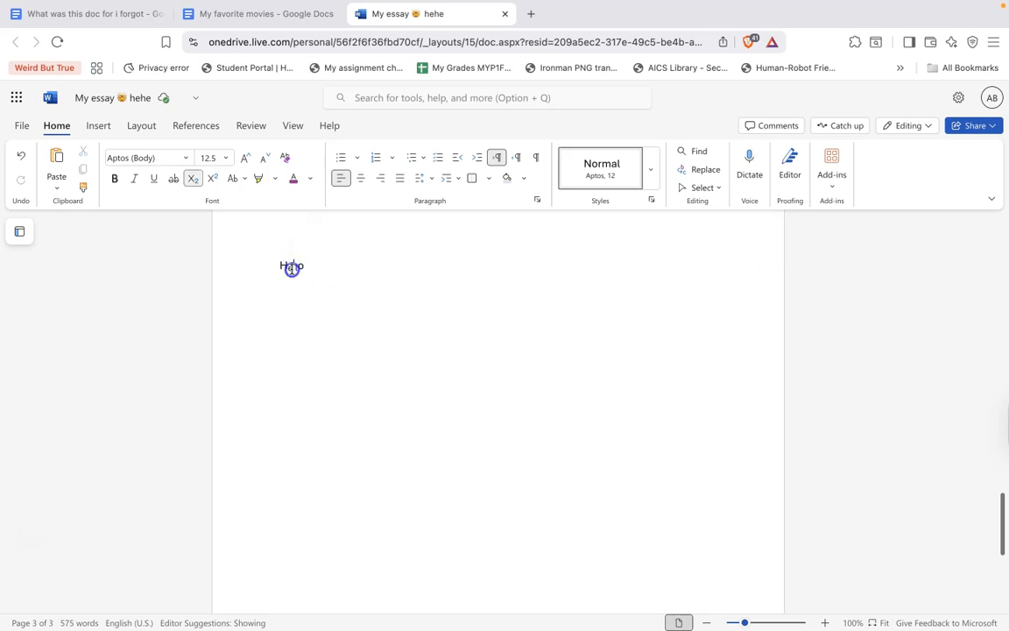
{"action": "mouse_move", "coordinate": [288, 264]}
{"action": "left_mouse_down"}
{"action": "mouse_move", "coordinate": [302, 266]}
{"action": "mouse_move", "coordinate": [269, 267]}
{"action": "left_mouse_up"}
{"action": "key", "text": "super+z"}
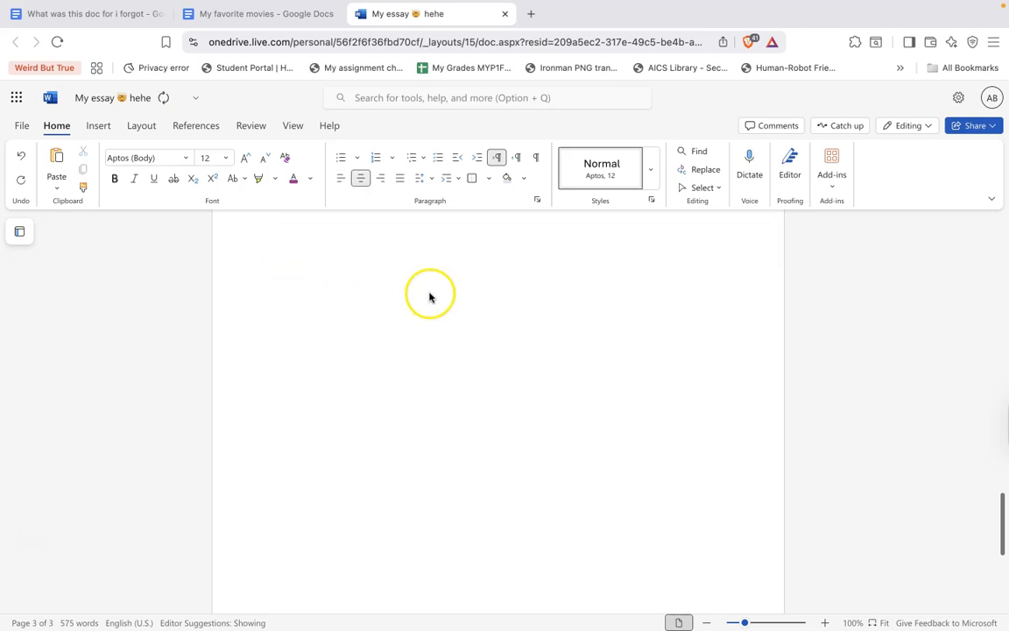
Type H2O on one centered line, then H₂O with a subscript 2 on the next line
{"action": "type", "text": "H"}
{"action": "type", "text": "H"}
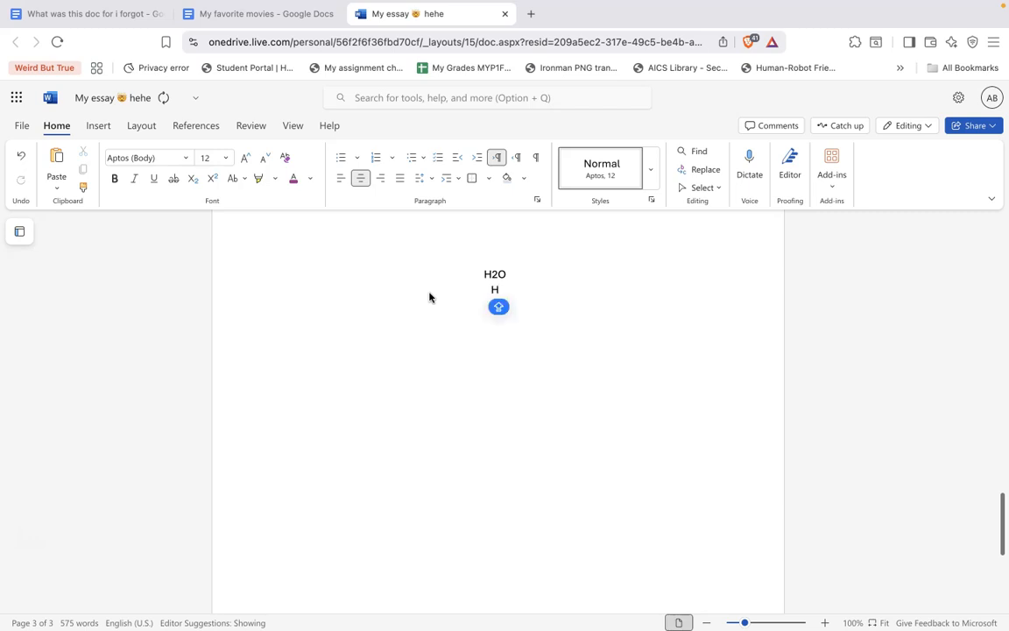
{"action": "left_click", "coordinate": [192, 179]}
{"action": "left_click", "coordinate": [193, 180]}
{"action": "type", "text": "O"}
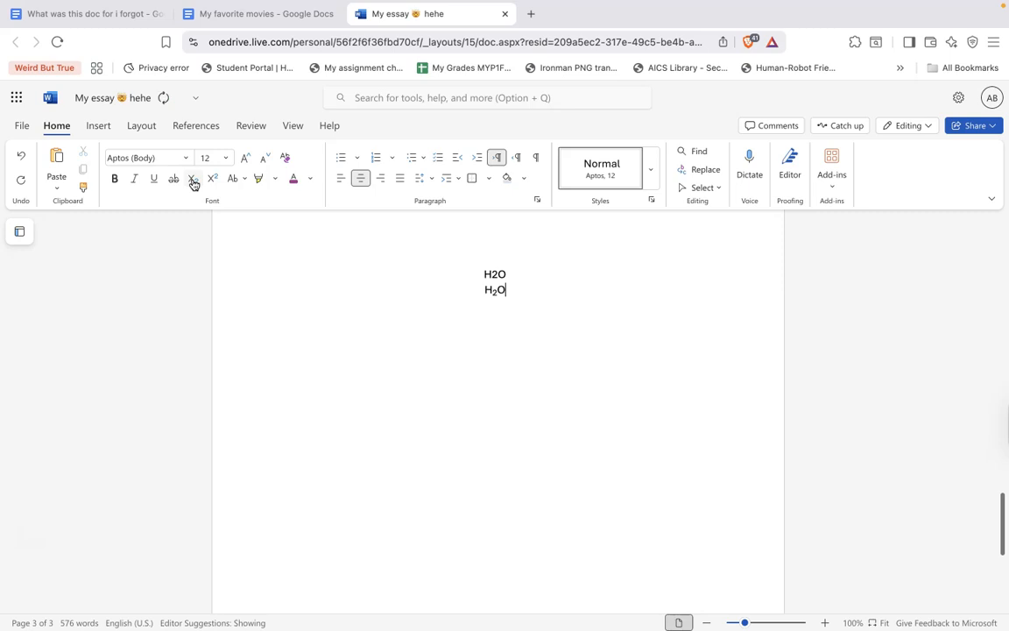
{"action": "double_click", "coordinate": [495, 292]}
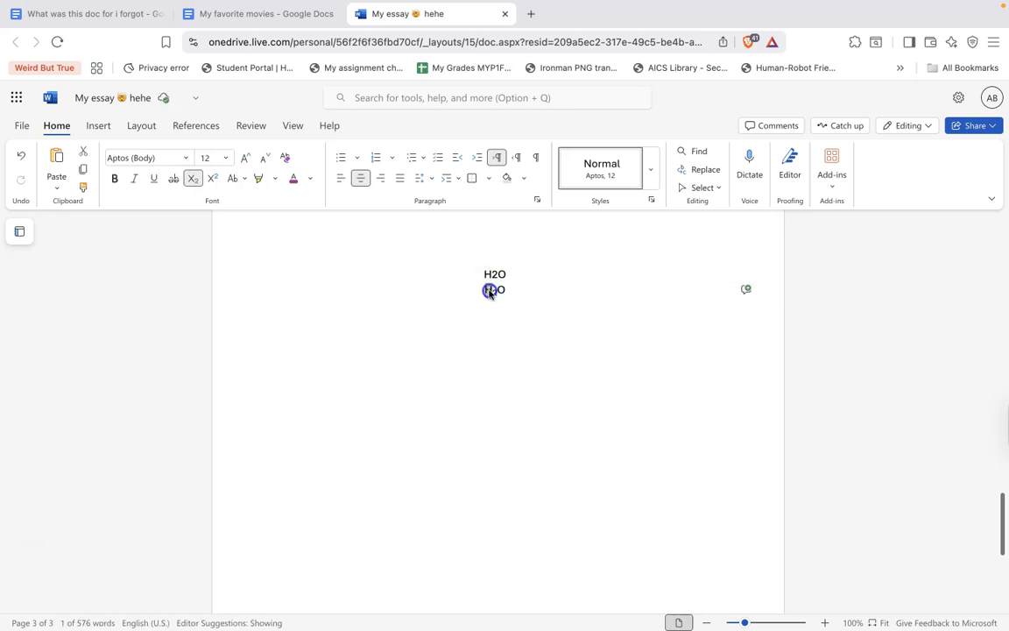
{"action": "left_click", "coordinate": [494, 293]}
{"action": "left_click", "coordinate": [515, 295]}
{"action": "key", "text": "Return"}
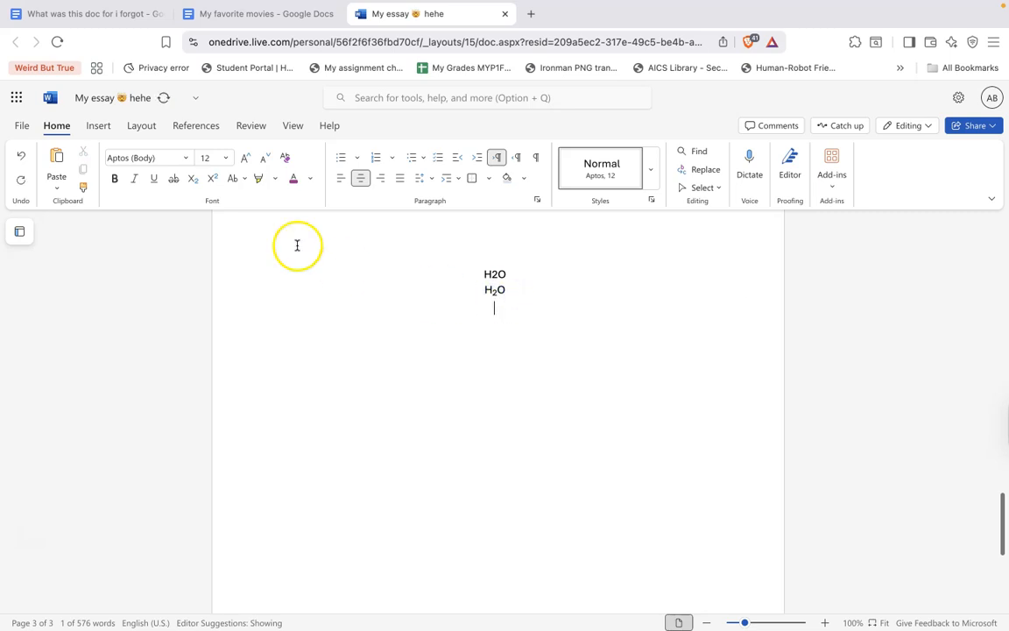
Type H²O on the following line with the 2 as superscript
{"action": "left_click", "coordinate": [213, 179]}
{"action": "type", "text": "H"}
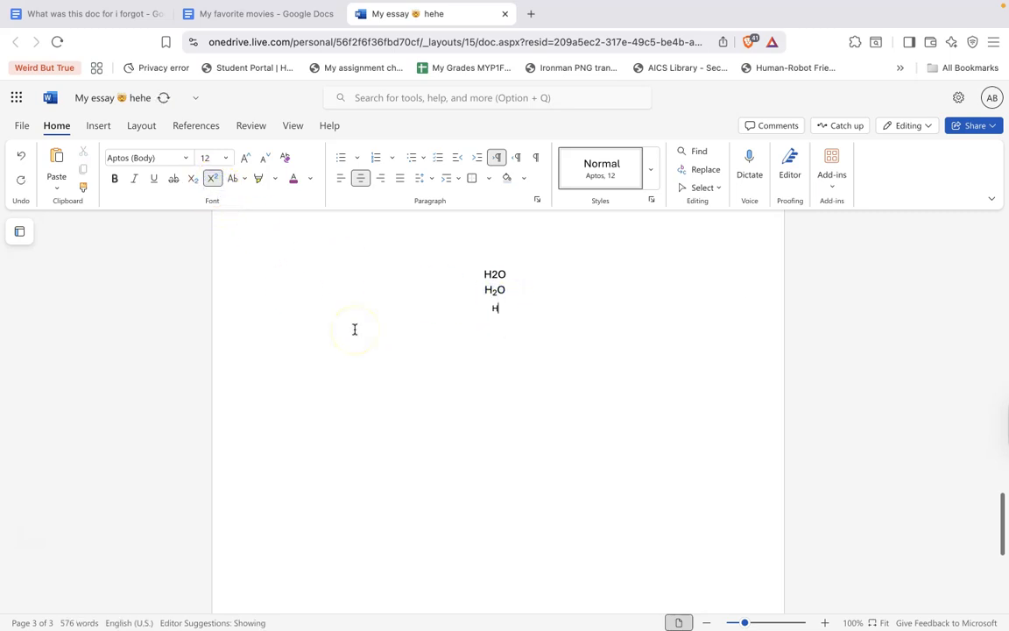
{"action": "left_click", "coordinate": [216, 183]}
{"action": "type", "text": "H2"}
{"action": "left_click", "coordinate": [214, 182]}
{"action": "type", "text": "O"}
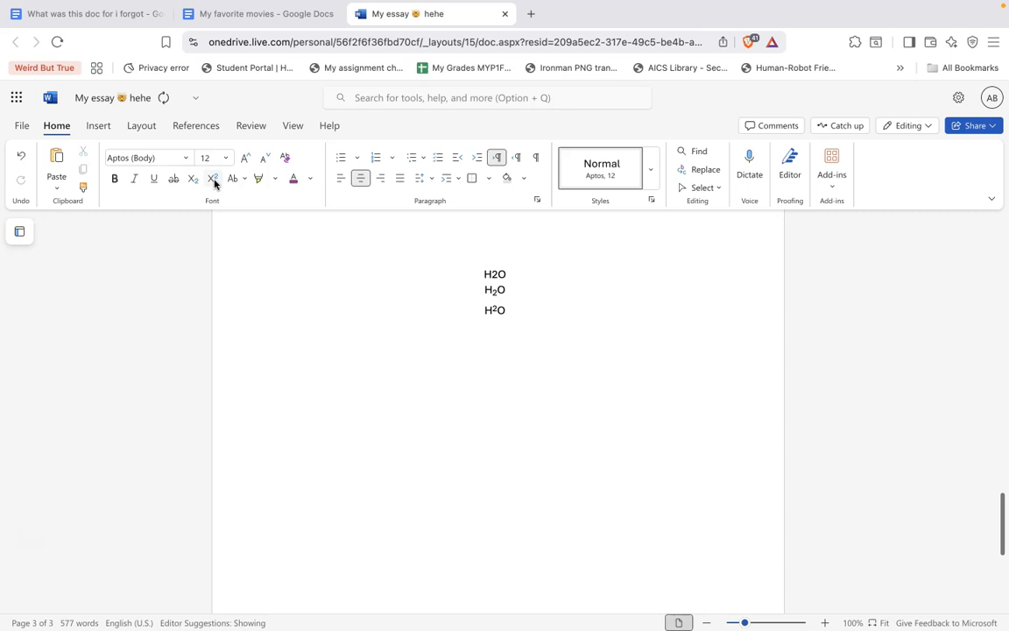
Start a new line and type 'Hello i am drinking H'
{"action": "left_click", "coordinate": [225, 158]}
{"action": "left_click", "coordinate": [387, 320]}
{"action": "left_click", "coordinate": [127, 158]}
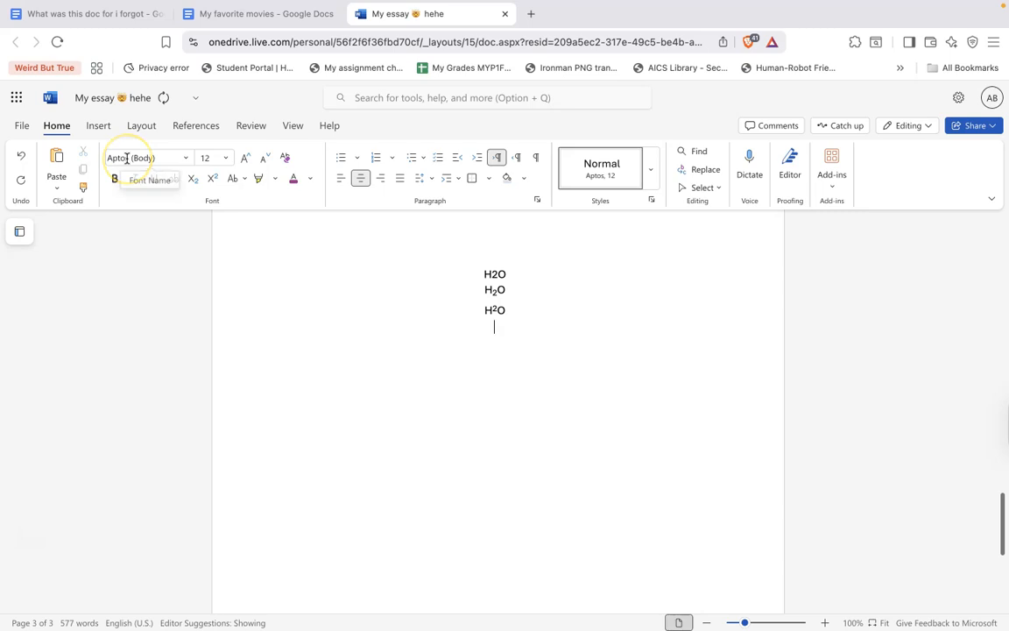
{"action": "type", "text": "Hello i am drinking H"}
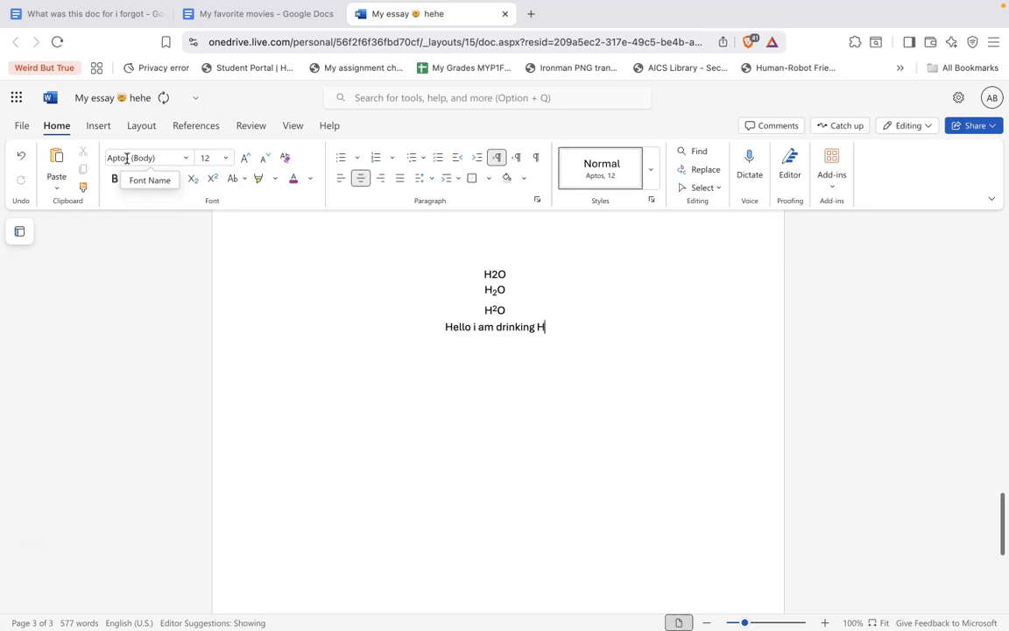
Finish the sentence as 'H₂O because it is yummy' with the 2 as subscript
{"action": "left_click", "coordinate": [211, 186]}
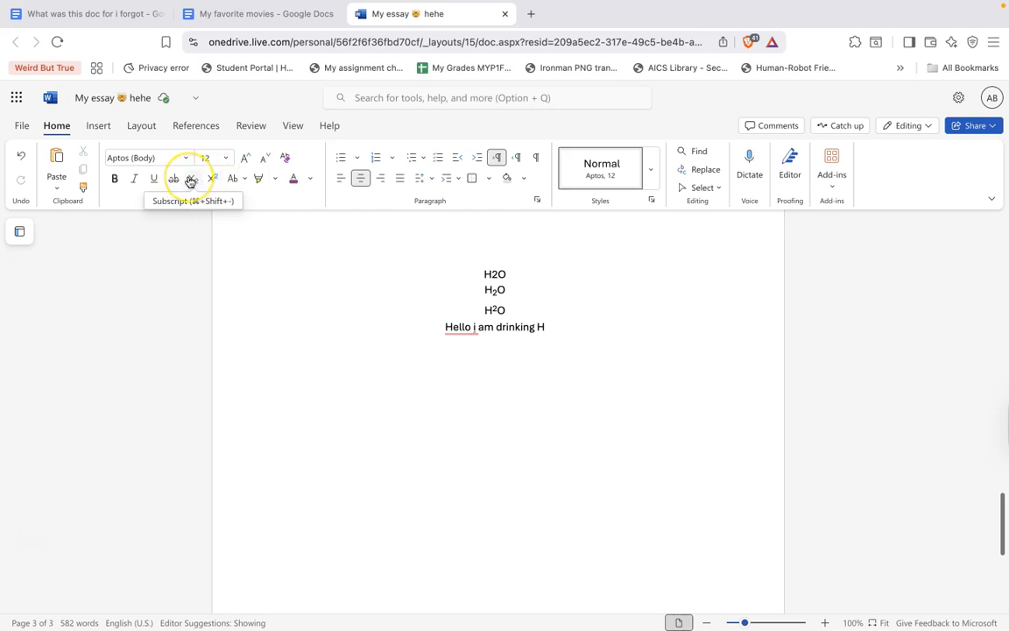
{"action": "left_click", "coordinate": [190, 179]}
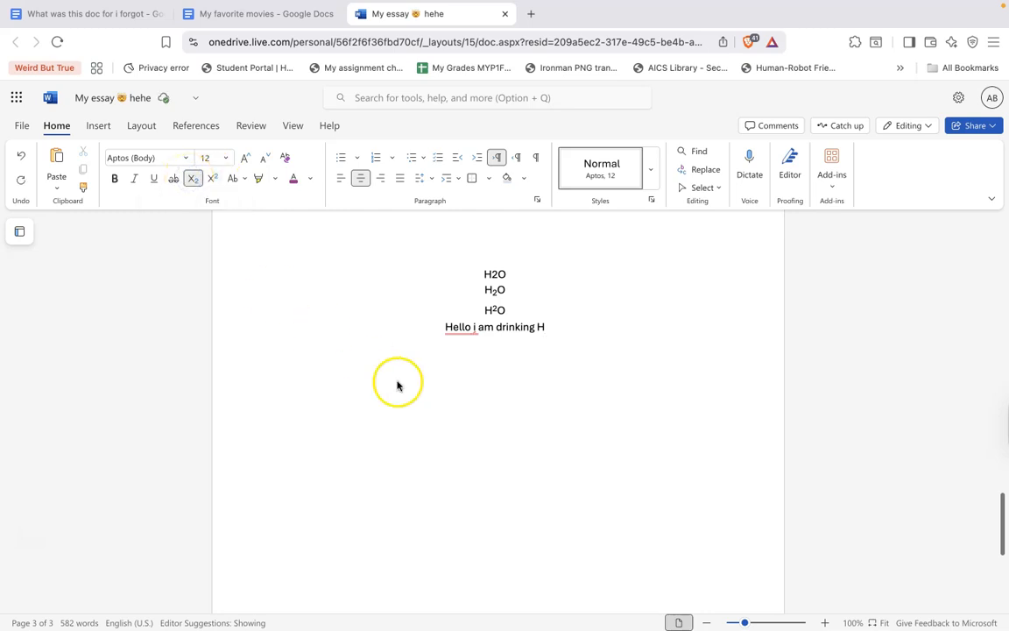
{"action": "type", "text": "2"}
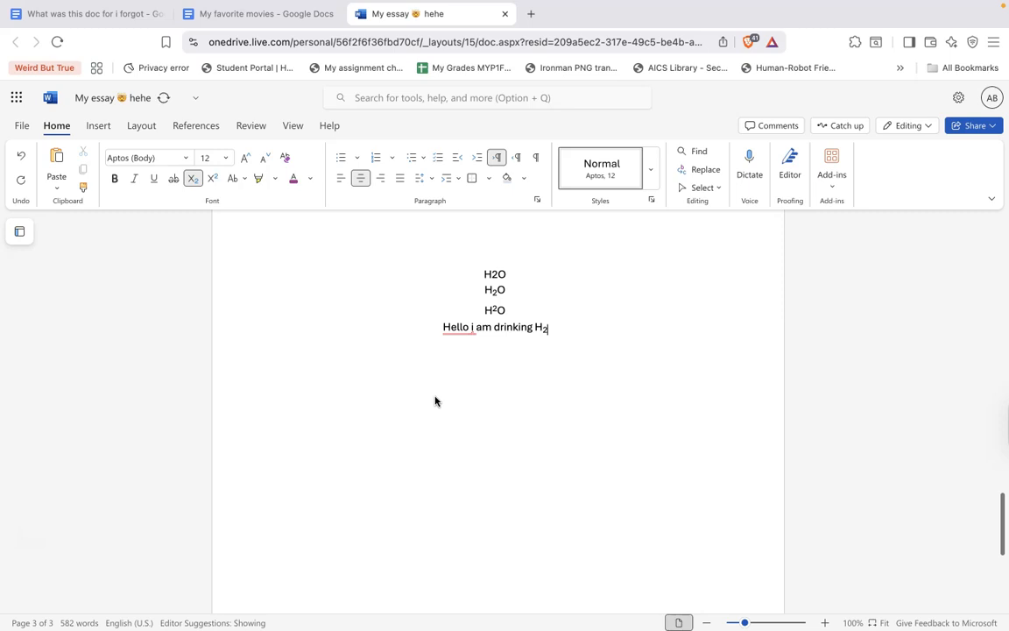
{"action": "left_click", "coordinate": [195, 180]}
{"action": "type", "text": "O"}
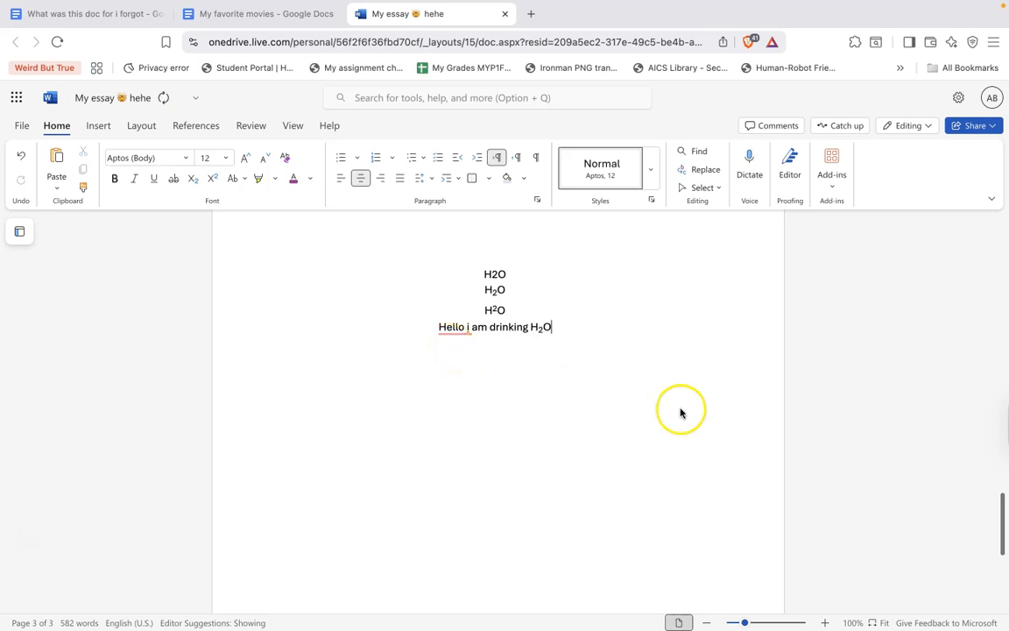
{"action": "type", "text": " because it is yummy "}
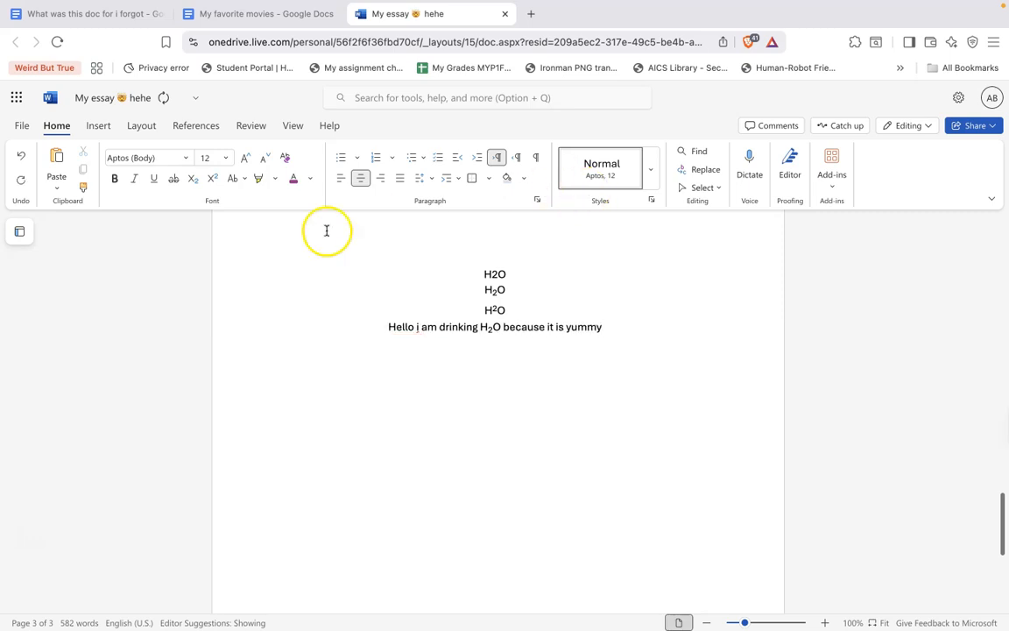
{"action": "type", "text": "Hello"}
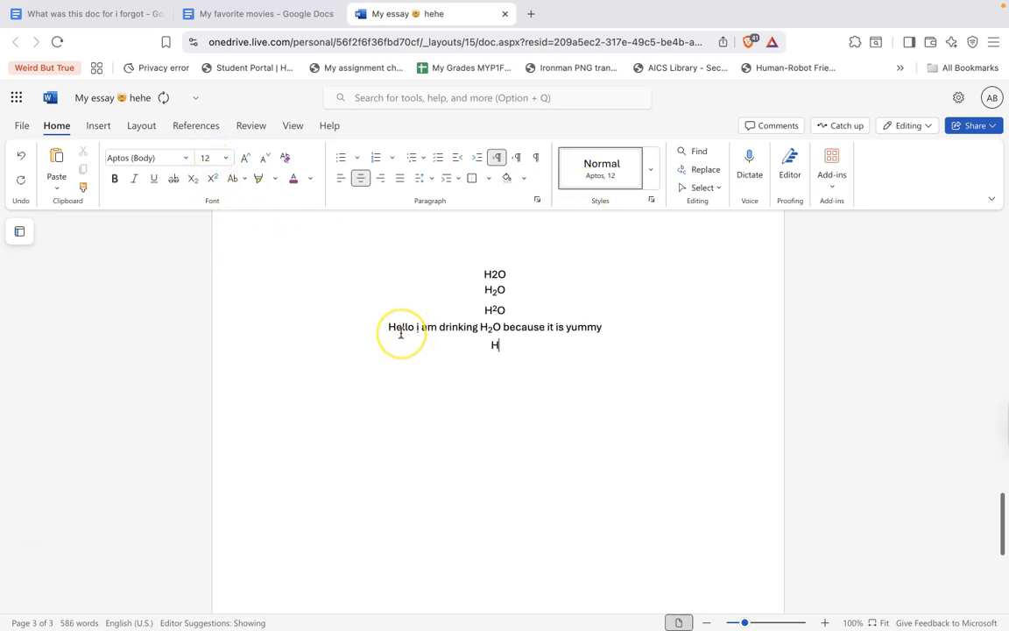
{"action": "type", "text": " I am drinking H"}
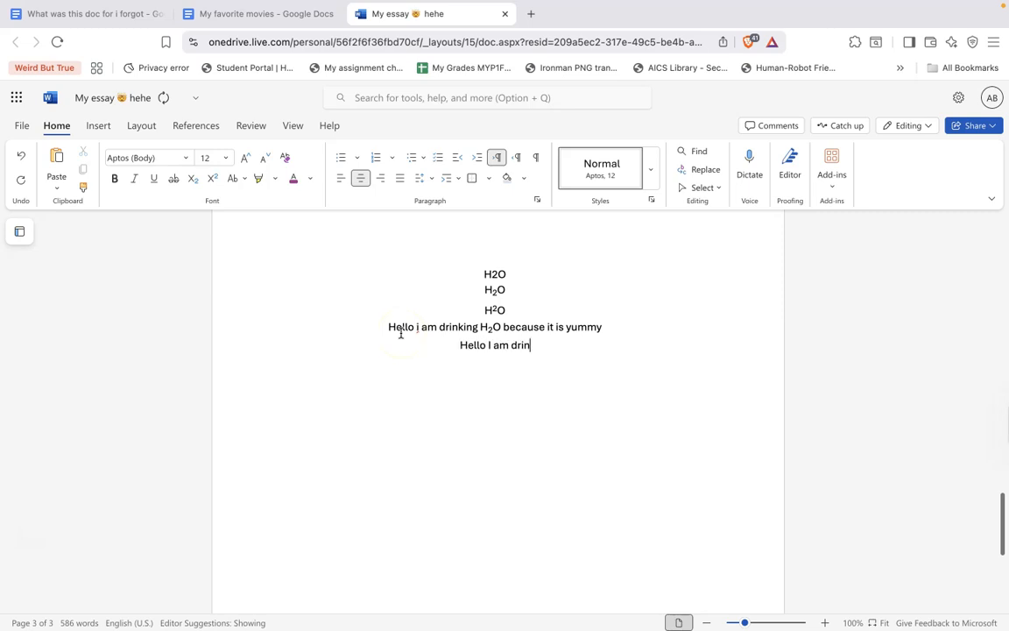
Type 'Hello I am drinking H²O because it is yummy' on a new line with the 2 superscripted
{"action": "left_click", "coordinate": [212, 180]}
{"action": "type", "text": "2"}
{"action": "left_click", "coordinate": [212, 181]}
{"action": "type", "text": "O bea"}
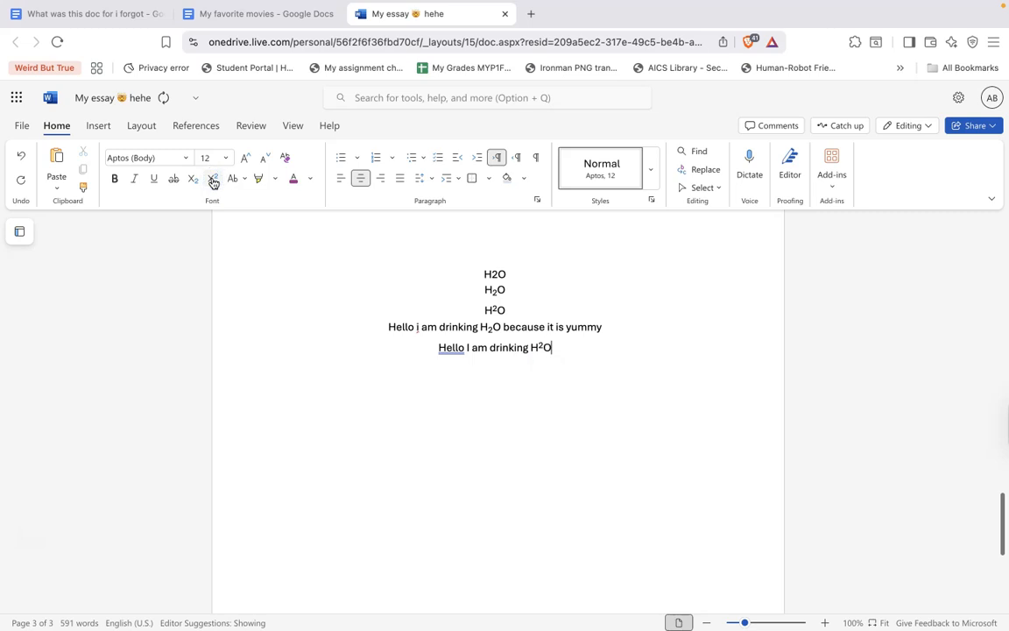
{"action": "type", "text": "cu"}
{"action": "key", "text": "BackSpace"}
{"action": "key", "text": "BackSpace"}
{"action": "key", "text": "BackSpace"}
{"action": "type", "text": "cause it is yummy"}
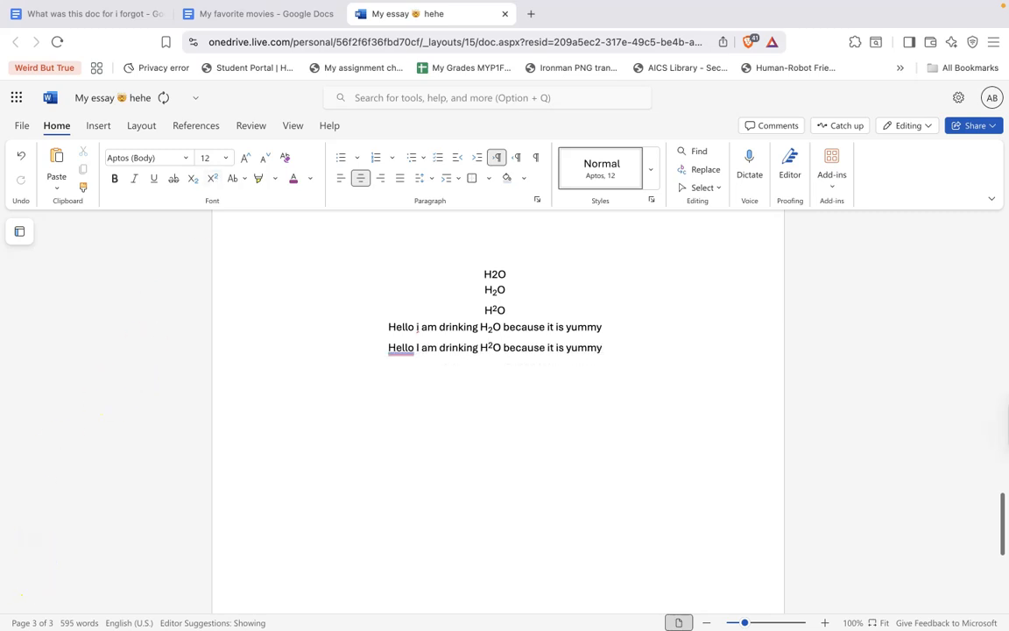
Open Replace in the navigation pane and search the document for Shakespeare
{"action": "left_click", "coordinate": [64, 541]}
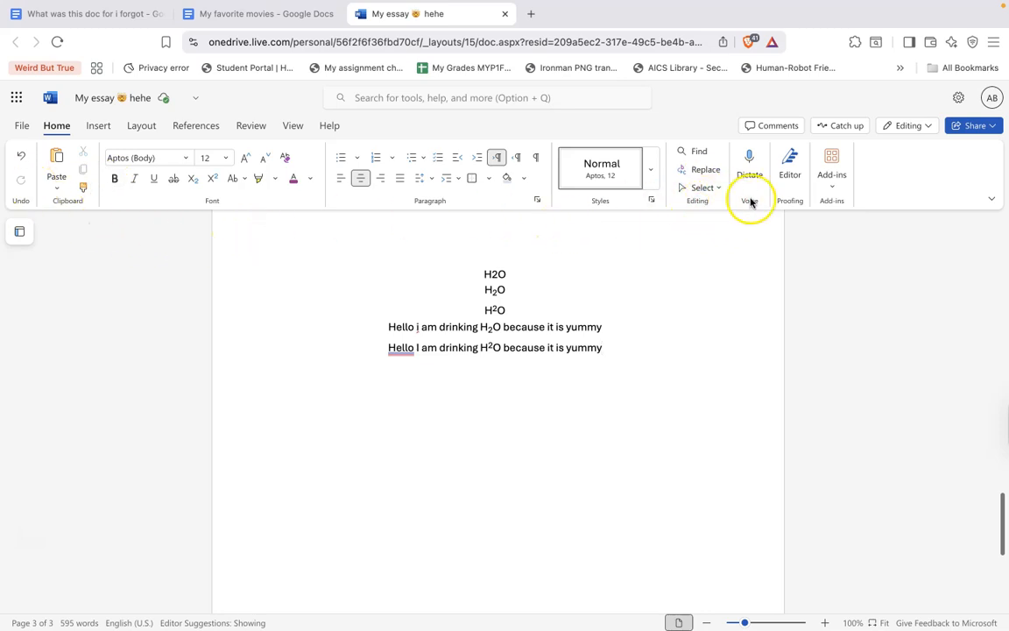
{"action": "left_click", "coordinate": [706, 170]}
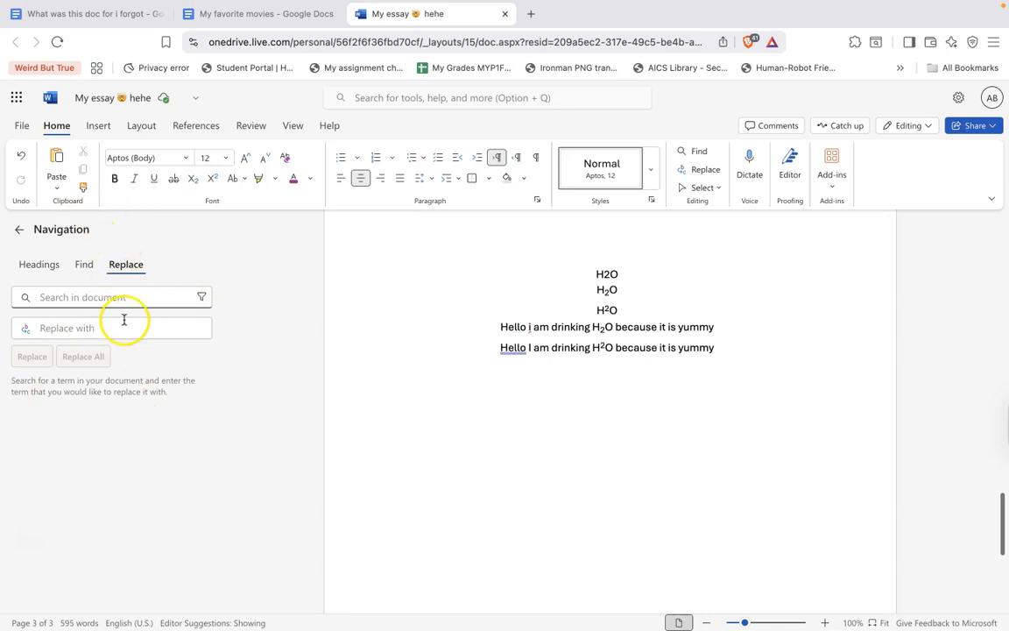
{"action": "left_click", "coordinate": [120, 271]}
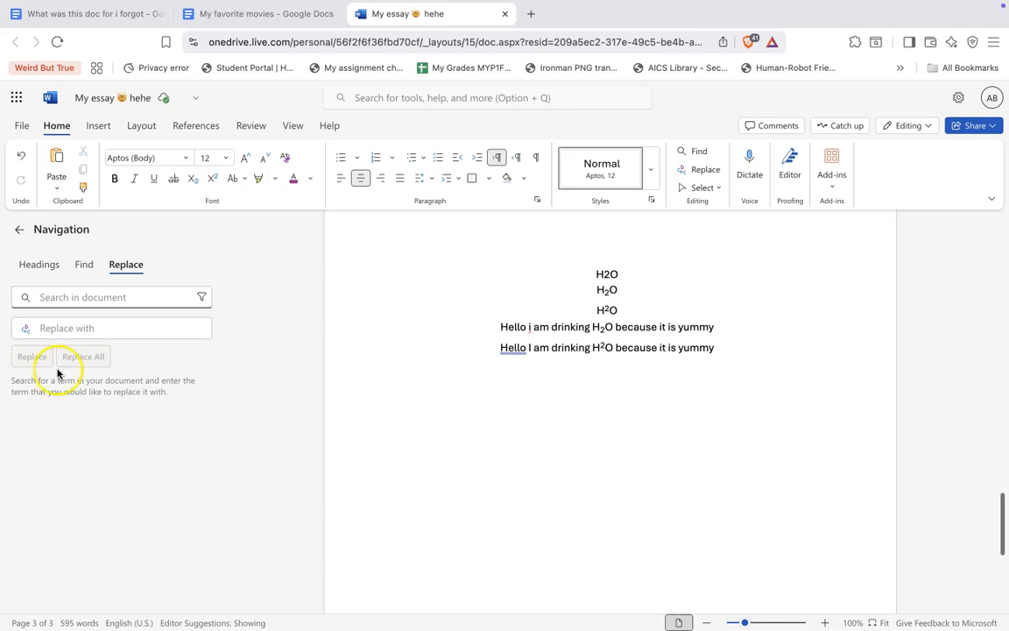
{"action": "left_click", "coordinate": [79, 299]}
{"action": "type", "text": "Shakes"}
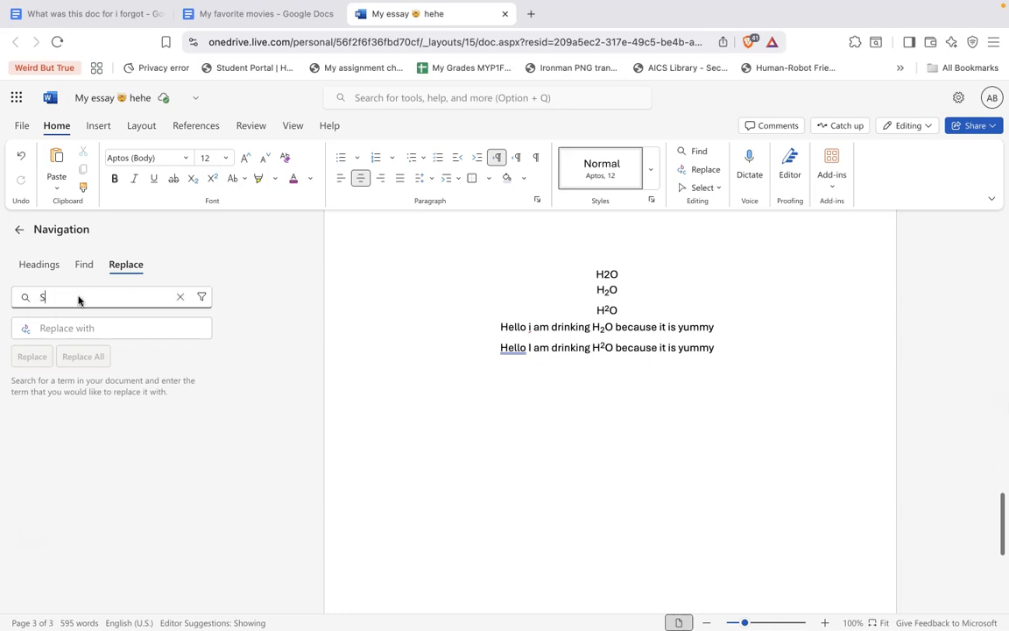
{"action": "type", "text": "peare"}
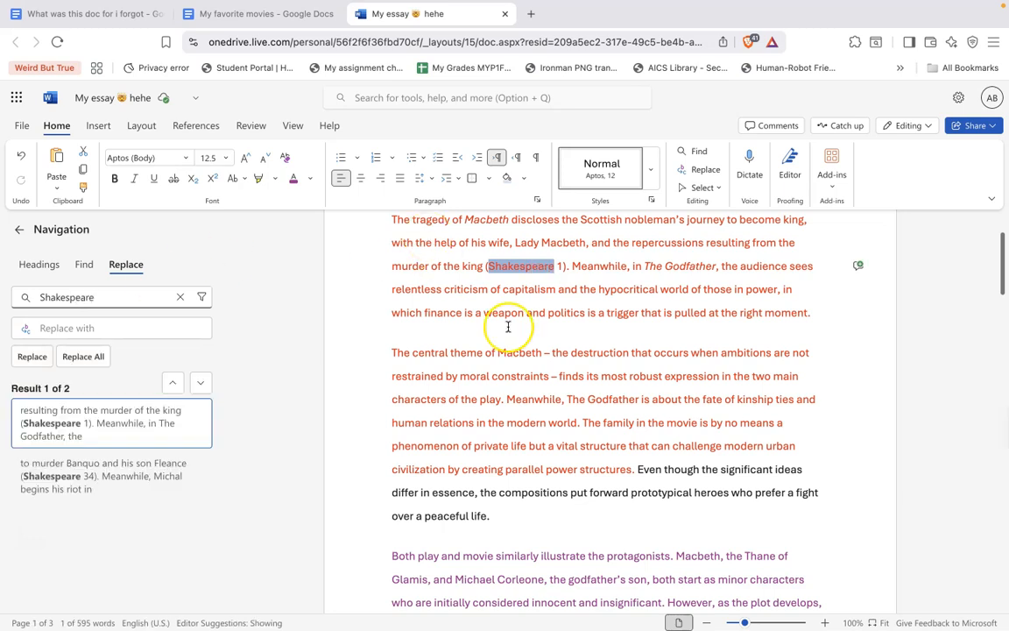
Enter a person's first name as the replacement and replace the second Shakespeare occurrence with it
{"action": "double_click", "coordinate": [525, 272]}
{"action": "left_click", "coordinate": [161, 323]}
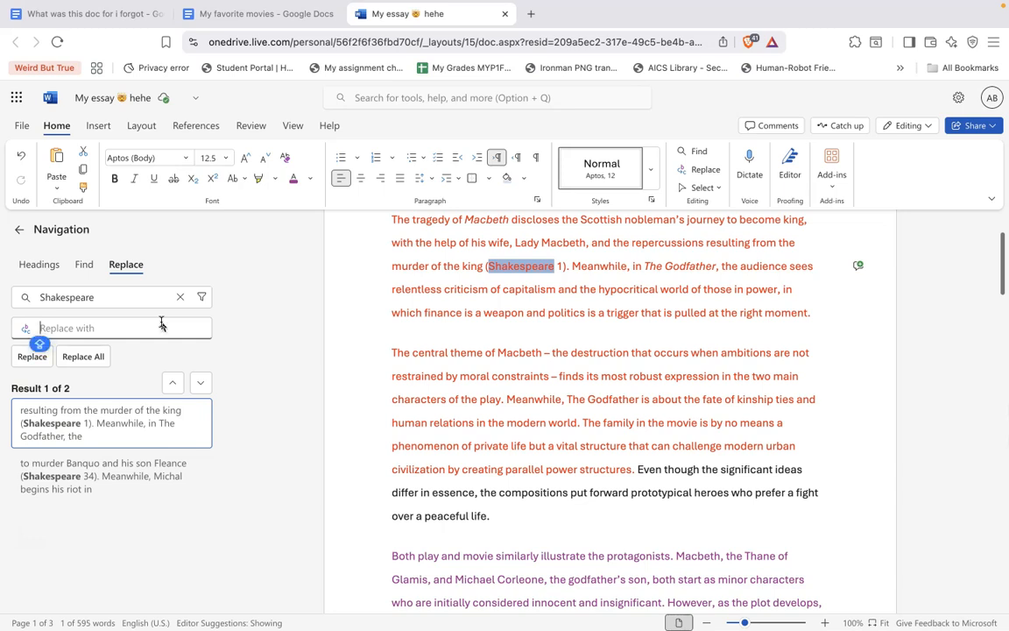
{"action": "type", "text": "Akshaj"}
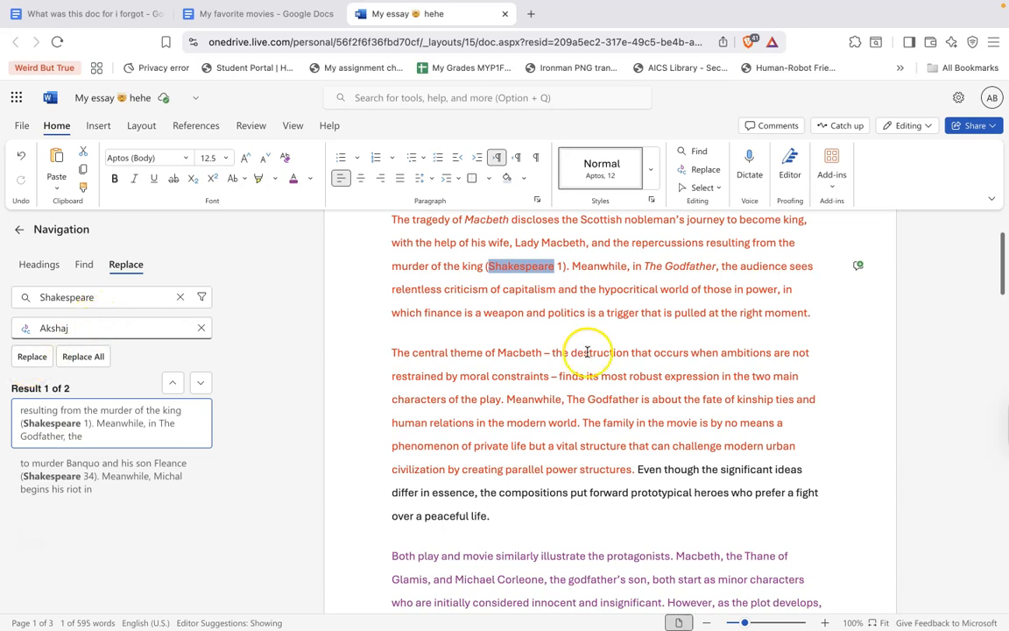
{"action": "scroll", "coordinate": [590, 354], "scroll_direction": "up", "scroll_amount": 1}
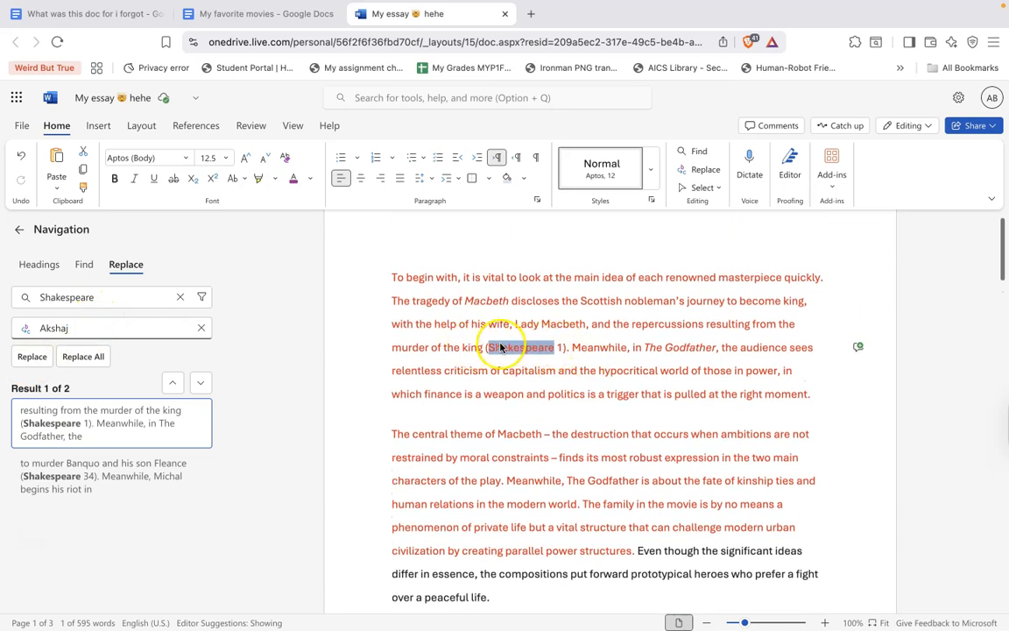
{"action": "scroll", "coordinate": [509, 395], "scroll_direction": "down", "scroll_amount": 1}
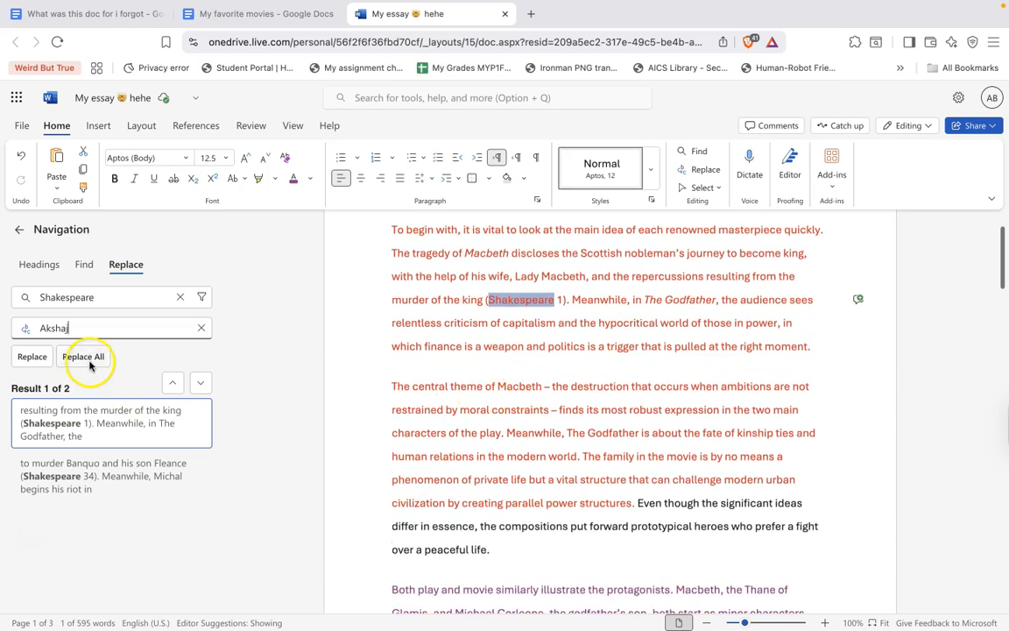
{"action": "left_click", "coordinate": [201, 382]}
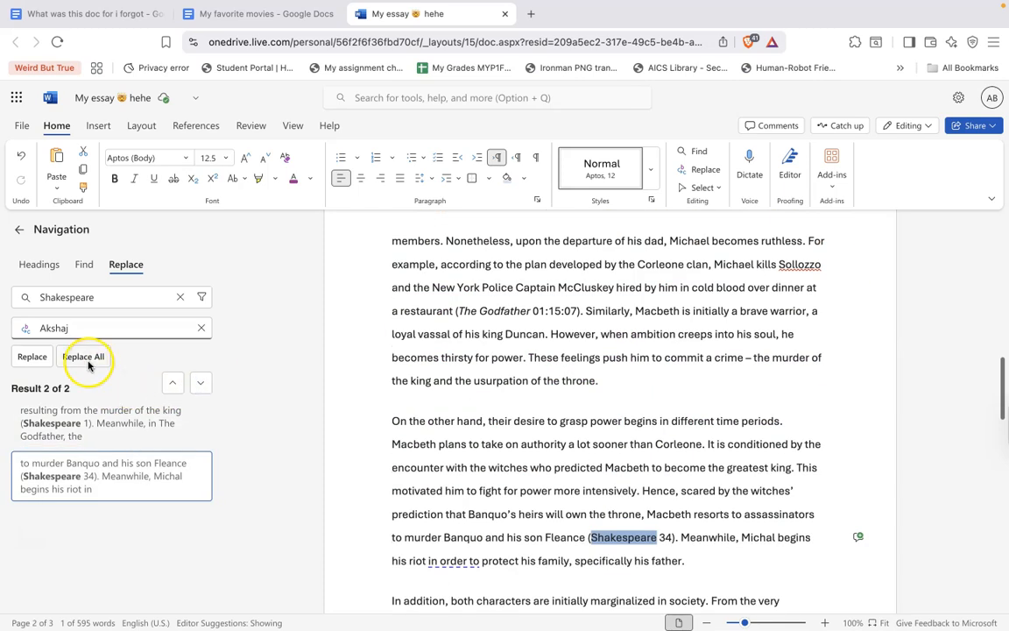
{"action": "left_click", "coordinate": [30, 357]}
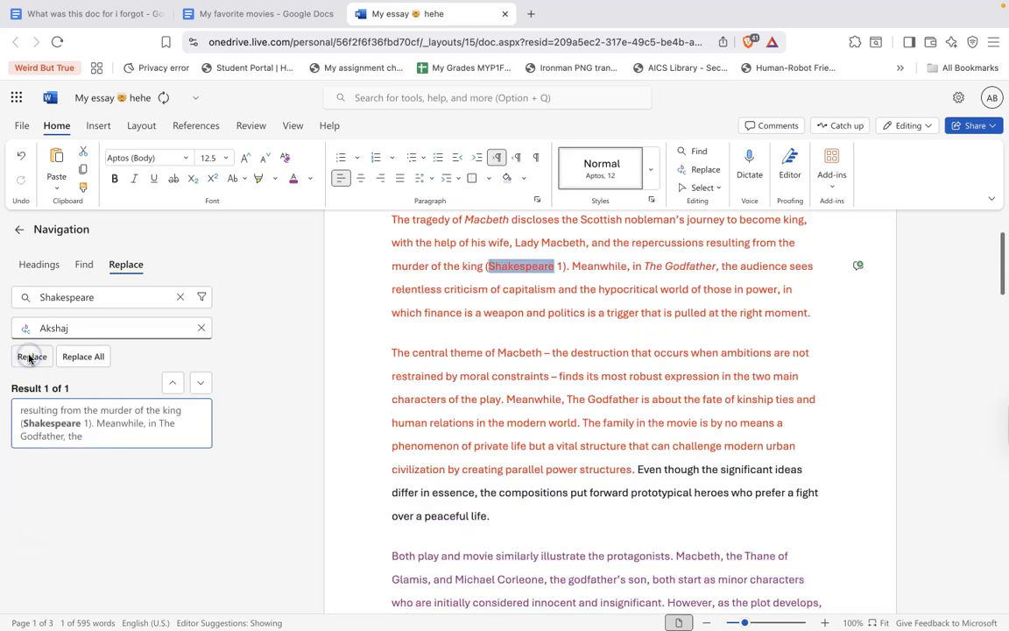
Replace all remaining Shakespeare occurrences with the person's first name and close the navigation pane
{"action": "scroll", "coordinate": [526, 410], "scroll_direction": "down", "scroll_amount": 10}
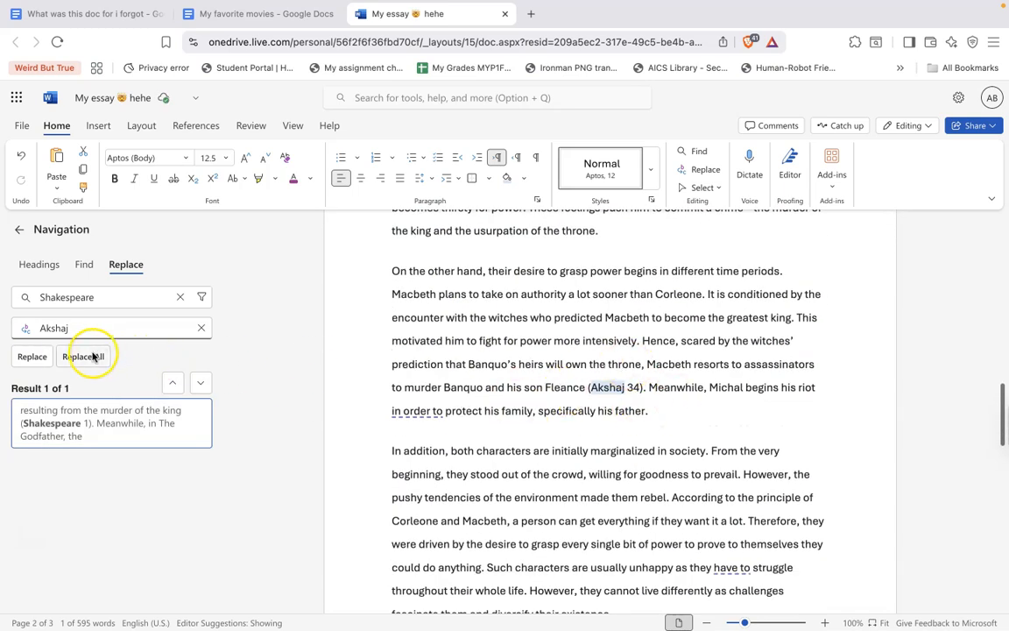
{"action": "left_click", "coordinate": [92, 357]}
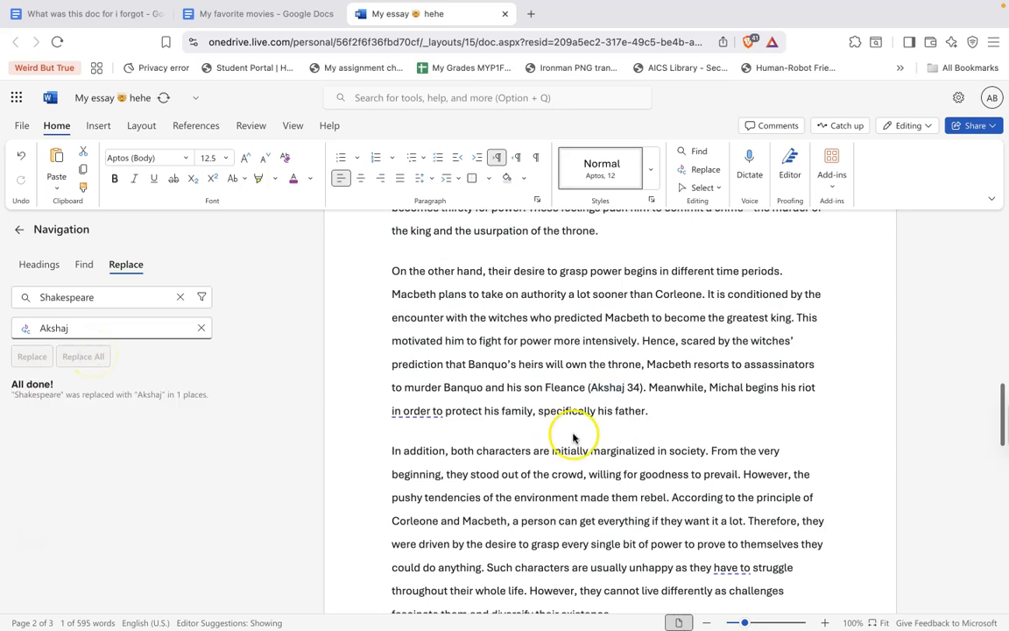
{"action": "scroll", "coordinate": [601, 506], "scroll_direction": "up", "scroll_amount": 10}
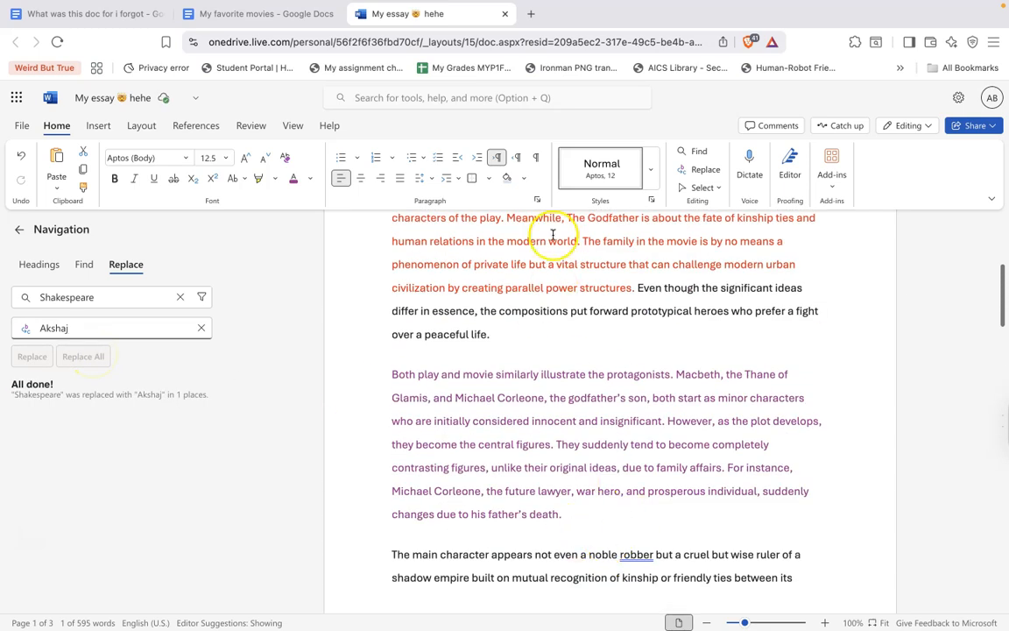
{"action": "scroll", "coordinate": [540, 387], "scroll_direction": "down", "scroll_amount": 15}
{"action": "scroll", "coordinate": [543, 394], "scroll_direction": "up", "scroll_amount": 14}
{"action": "scroll", "coordinate": [543, 394], "scroll_direction": "up", "scroll_amount": 8}
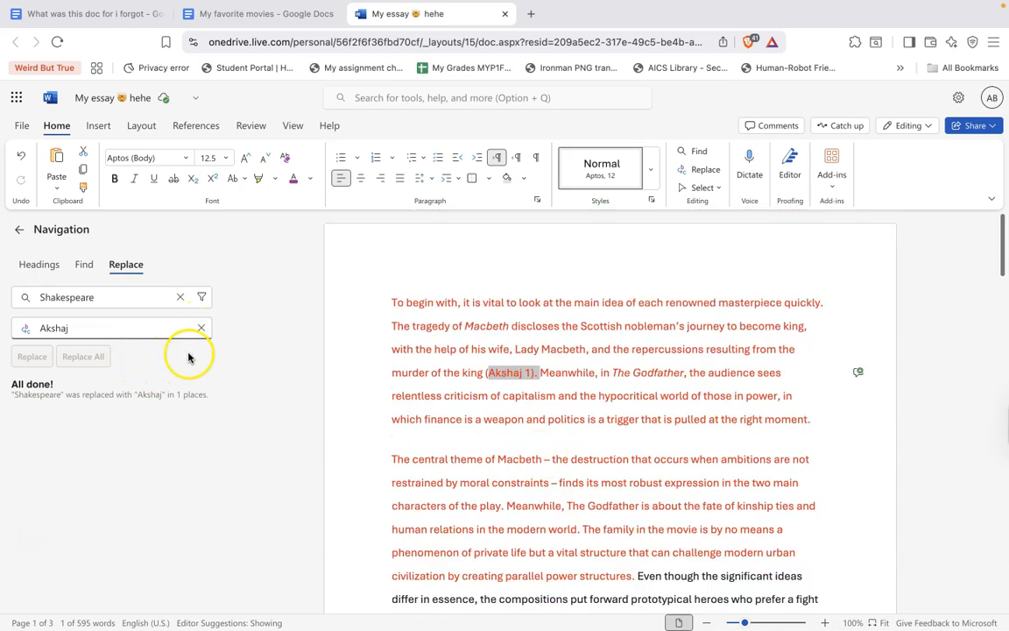
{"action": "key", "text": "Escape"}
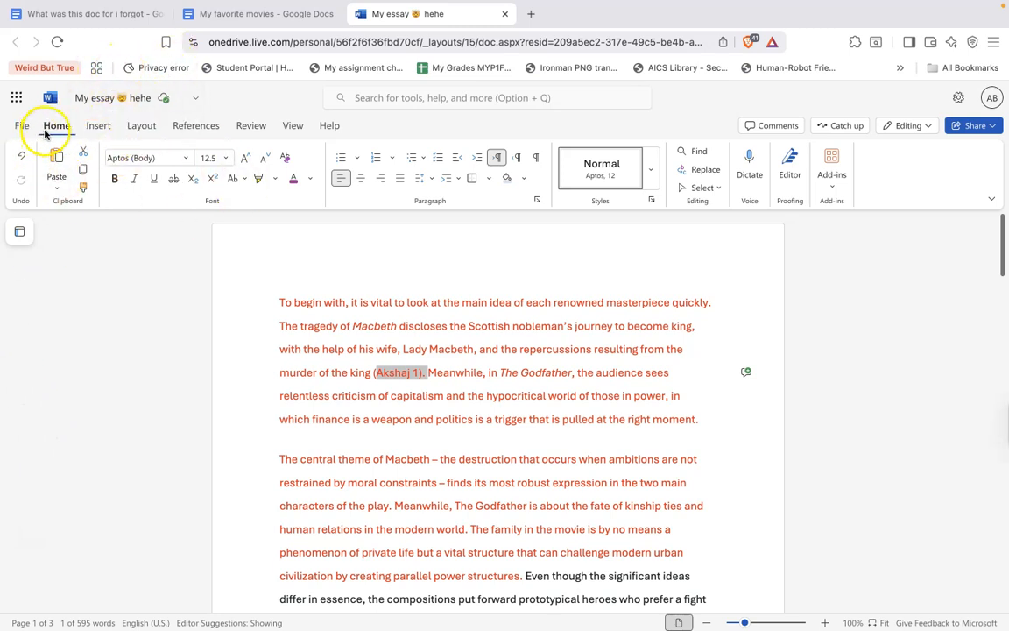
Apply the Normal page margin preset to the essay
{"action": "left_click", "coordinate": [135, 129]}
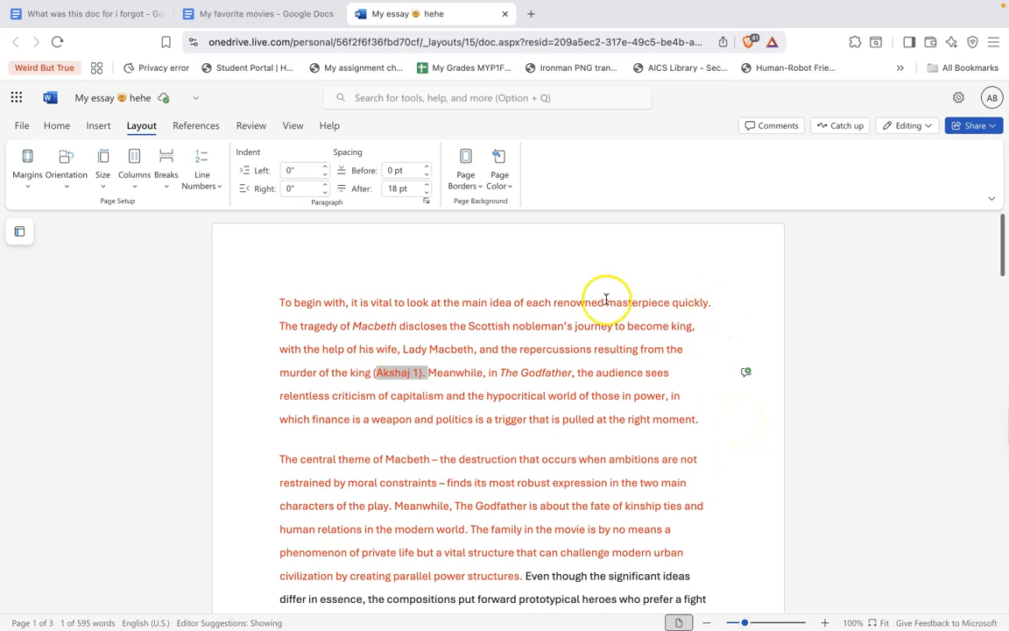
{"action": "scroll", "coordinate": [432, 284], "scroll_direction": "down", "scroll_amount": 10}
{"action": "scroll", "coordinate": [536, 298], "scroll_direction": "up", "scroll_amount": 3}
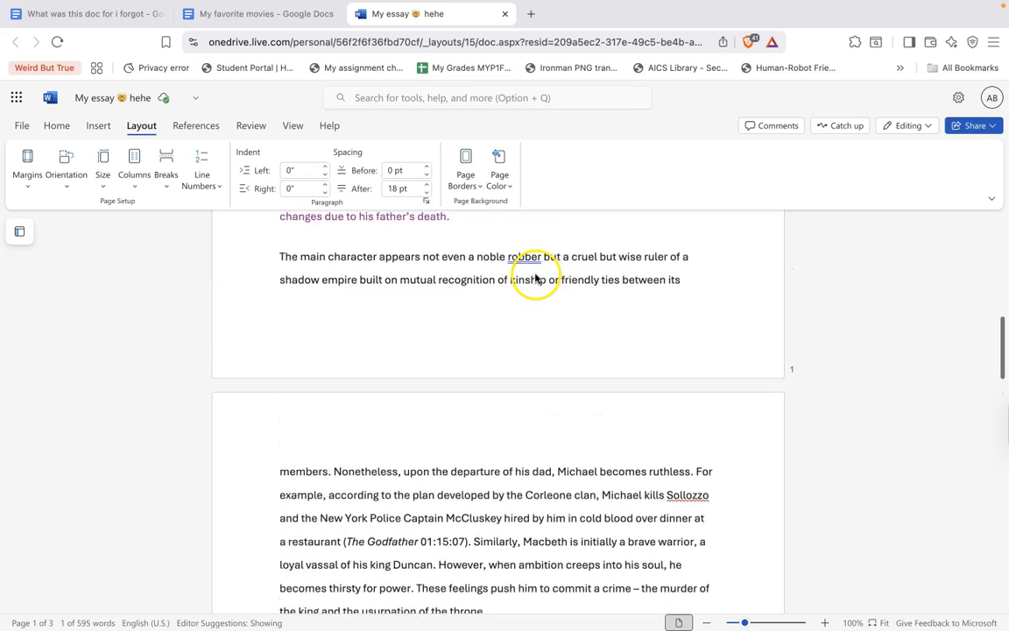
{"action": "scroll", "coordinate": [267, 344], "scroll_direction": "up", "scroll_amount": 7}
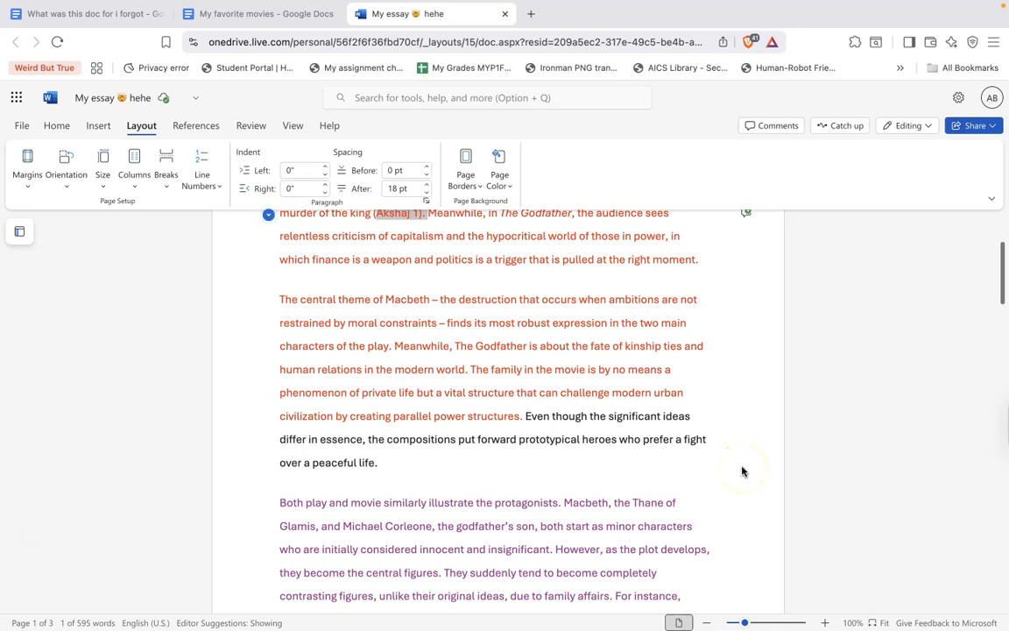
{"action": "scroll", "coordinate": [742, 471], "scroll_direction": "up", "scroll_amount": 3}
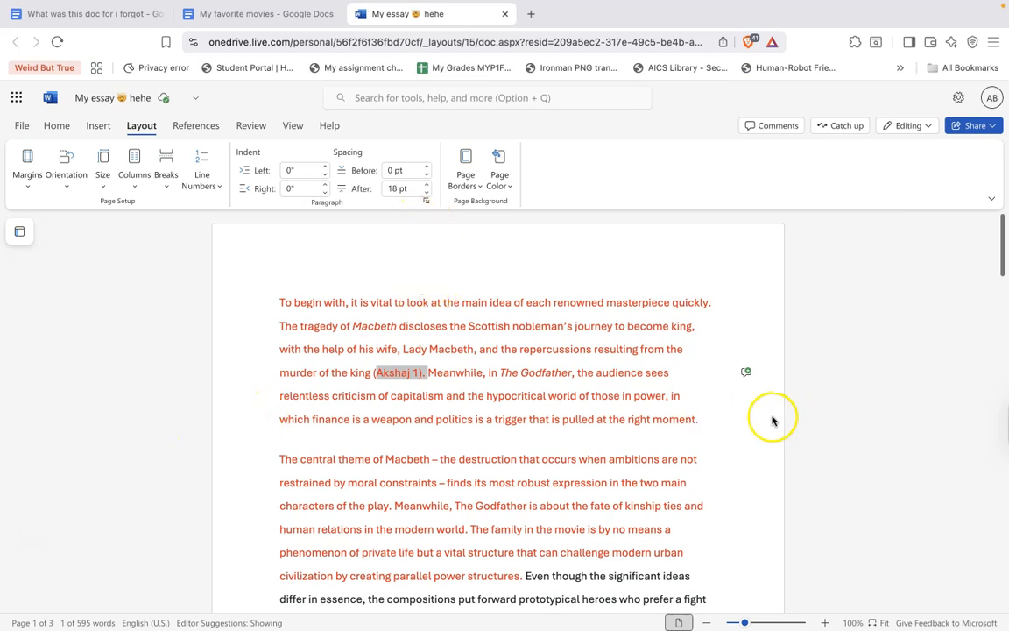
{"action": "scroll", "coordinate": [694, 439], "scroll_direction": "down", "scroll_amount": 10}
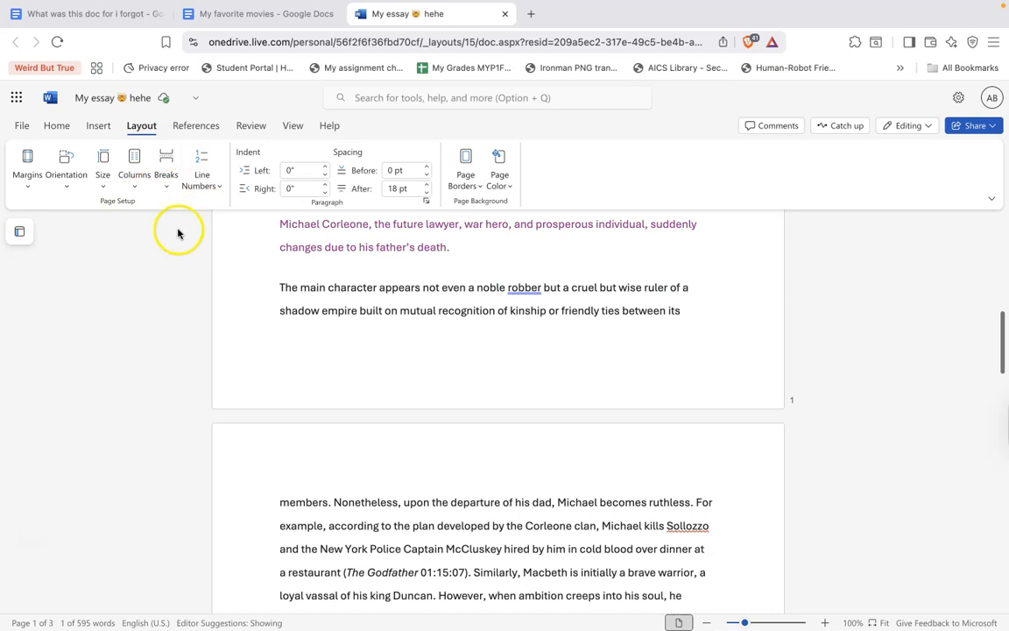
{"action": "left_click", "coordinate": [24, 169]}
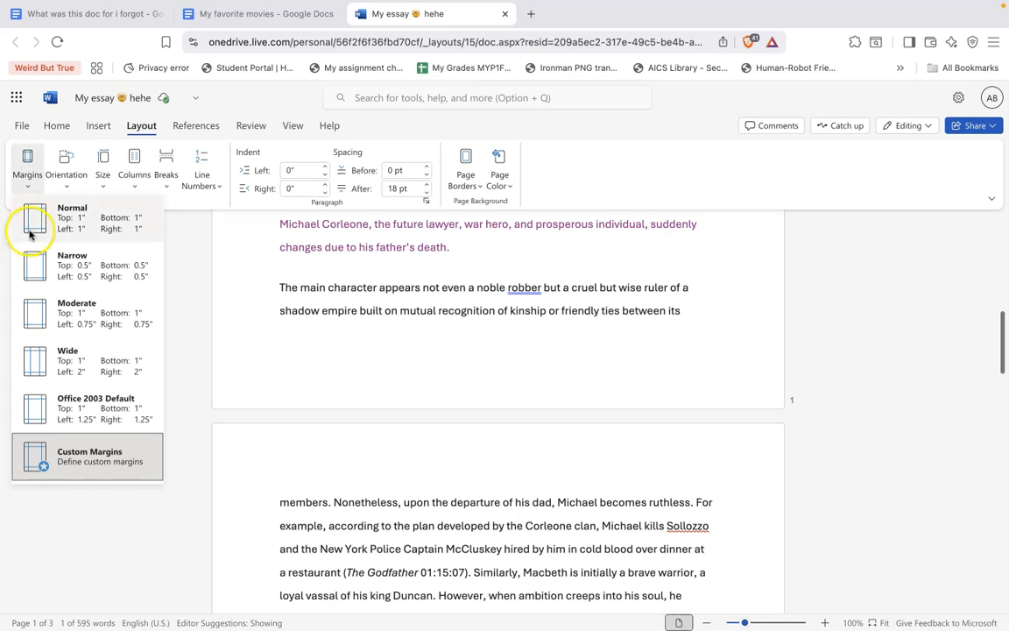
{"action": "left_click", "coordinate": [108, 227]}
{"action": "scroll", "coordinate": [338, 319], "scroll_direction": "up", "scroll_amount": 10}
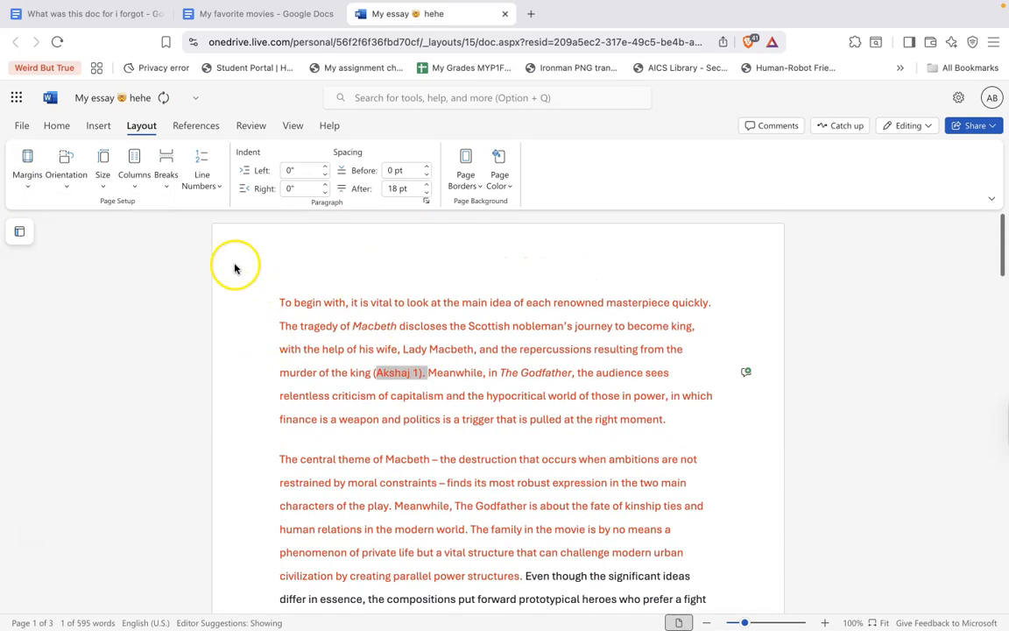
Try the Narrow, Moderate and Office 2003 Default page margin presets in turn
{"action": "left_click", "coordinate": [25, 165]}
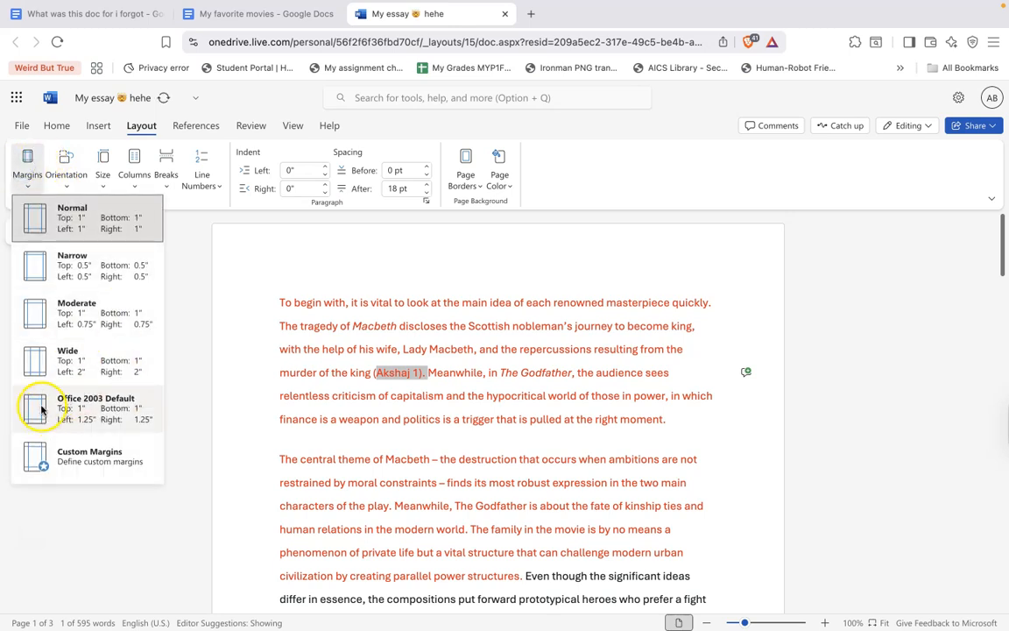
{"action": "left_click", "coordinate": [109, 276]}
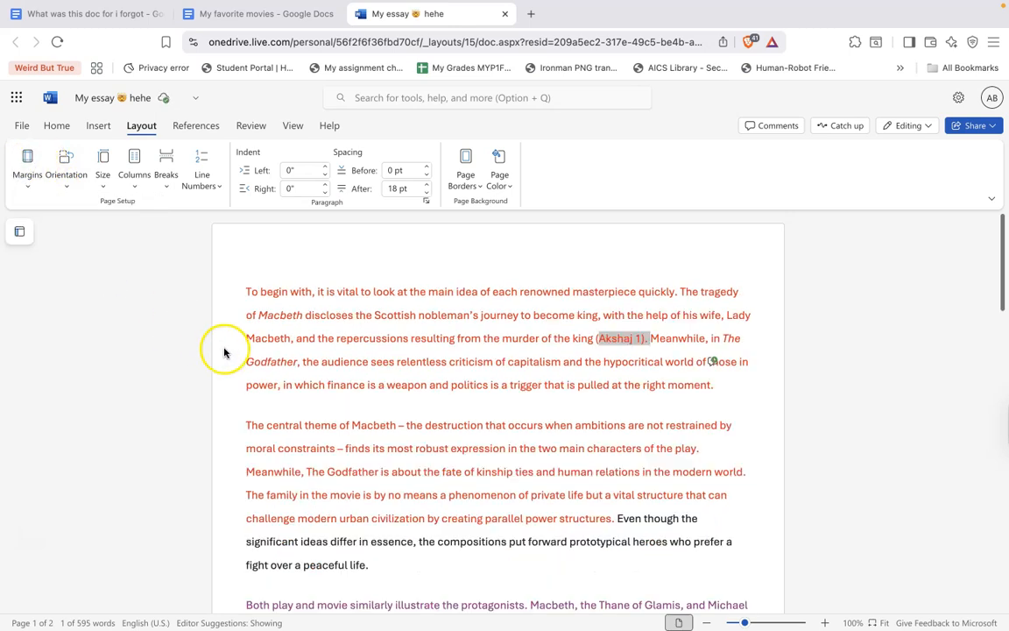
{"action": "left_click", "coordinate": [27, 167]}
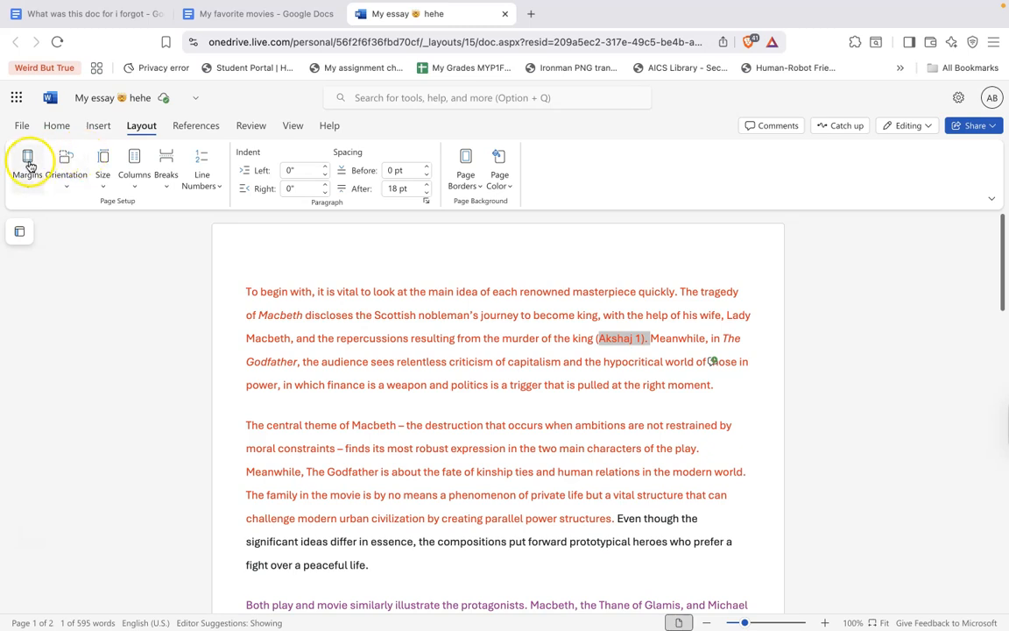
{"action": "left_click", "coordinate": [100, 321]}
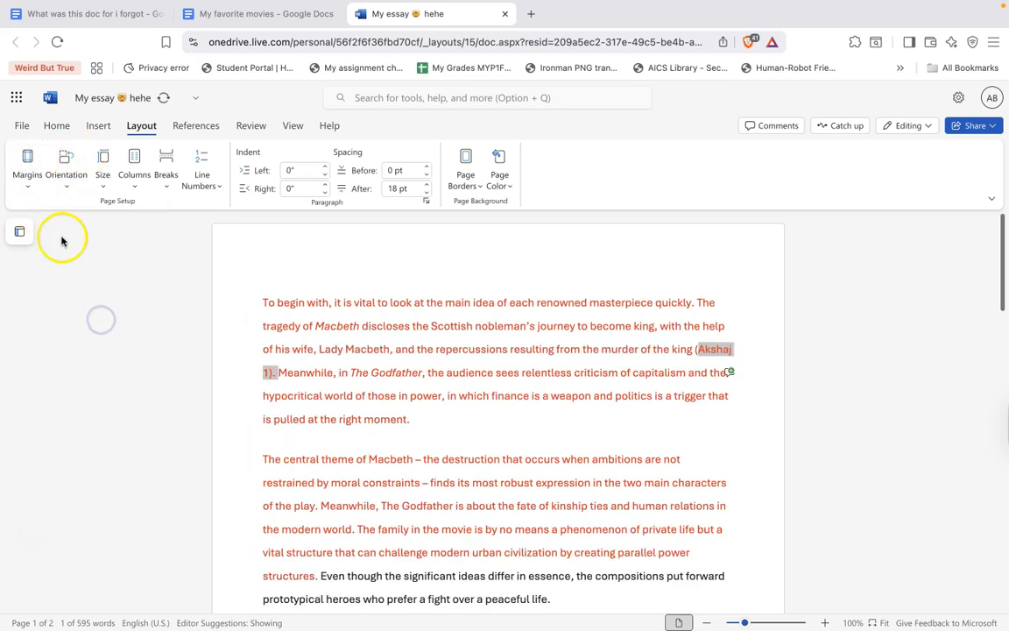
{"action": "left_click", "coordinate": [28, 169]}
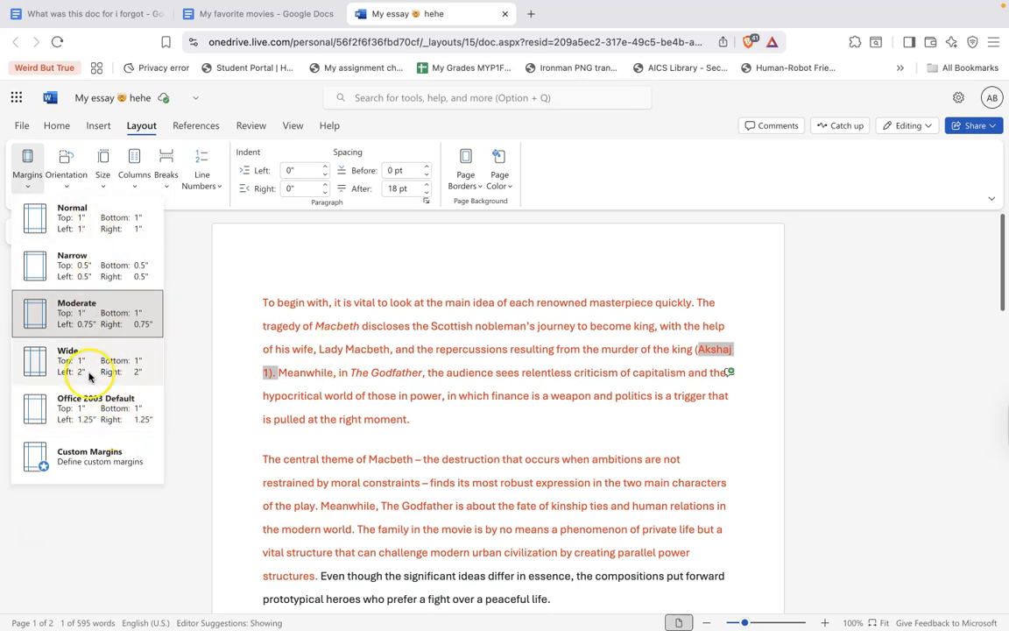
{"action": "left_click", "coordinate": [88, 416]}
Set custom page margins with 2-inch left and right margins and increased top and bottom margins
{"action": "left_click", "coordinate": [27, 171]}
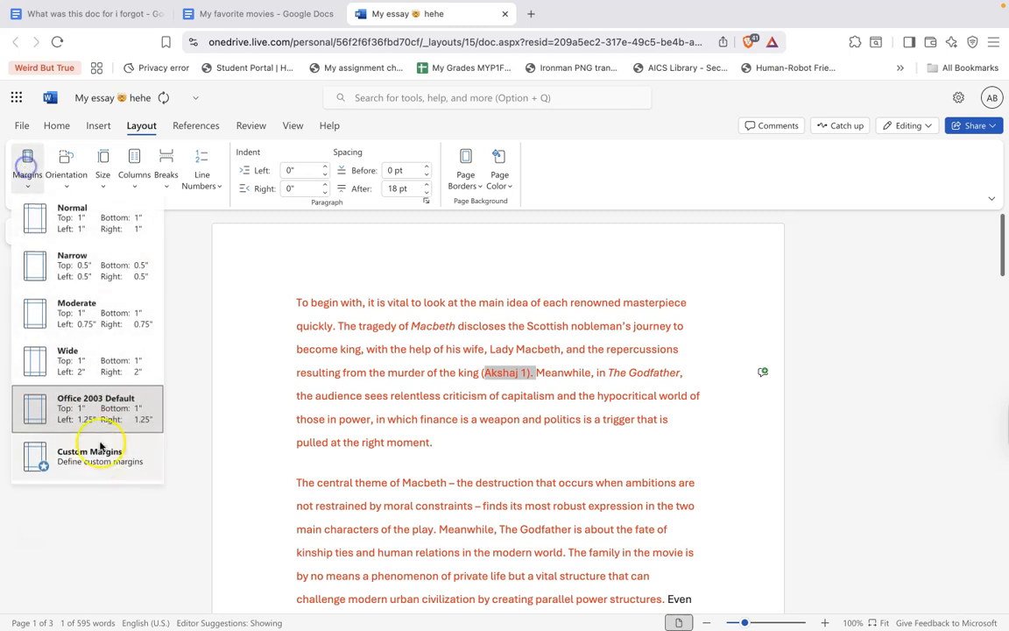
{"action": "left_click", "coordinate": [100, 457]}
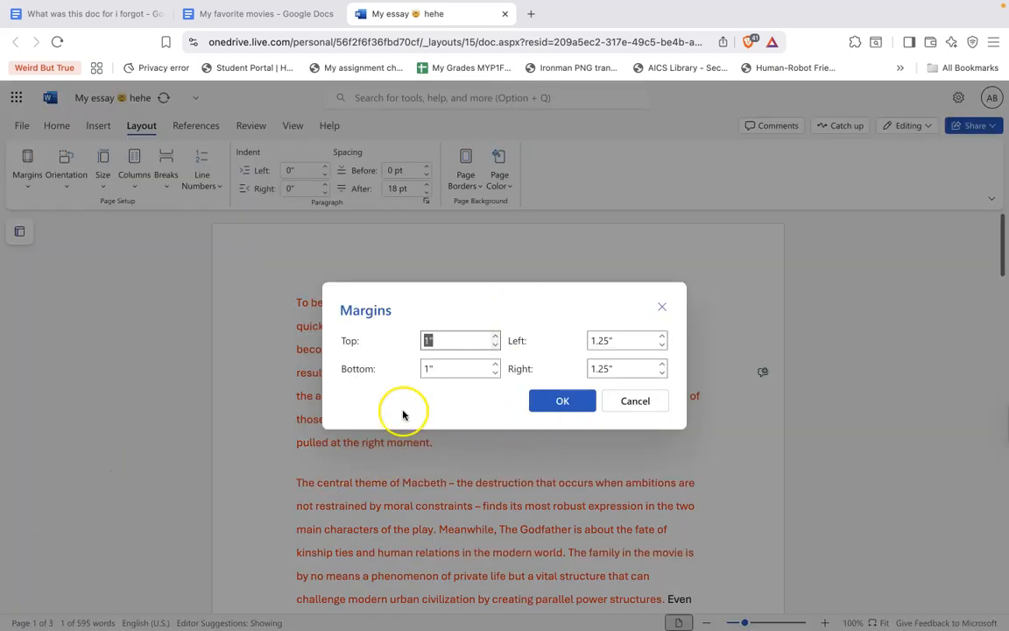
{"action": "left_click", "coordinate": [663, 364]}
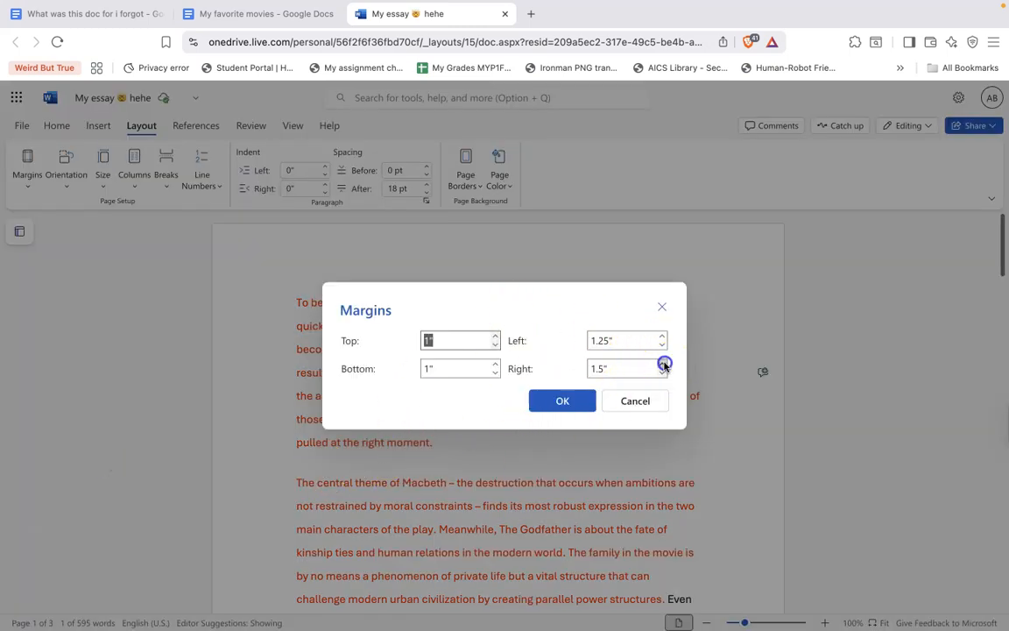
{"action": "left_click", "coordinate": [662, 336]}
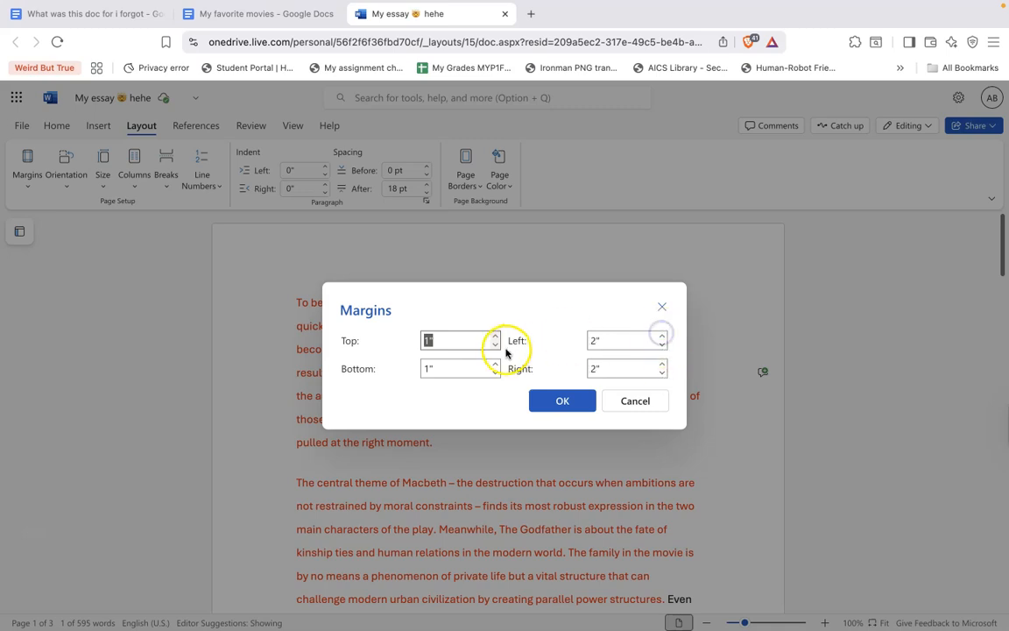
{"action": "left_click", "coordinate": [496, 373]}
{"action": "left_click", "coordinate": [495, 344]}
{"action": "left_click", "coordinate": [560, 400]}
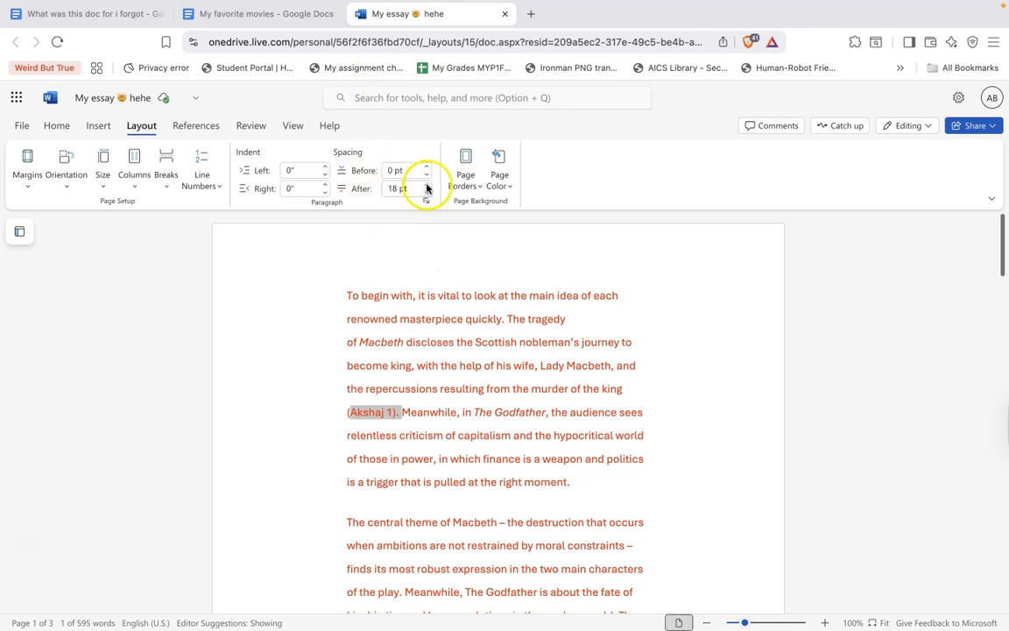
Insert a page break before the sentence starting 'Even though the significant ideas'
{"action": "scroll", "coordinate": [525, 411], "scroll_direction": "down", "scroll_amount": 3}
{"action": "scroll", "coordinate": [517, 412], "scroll_direction": "up", "scroll_amount": 3}
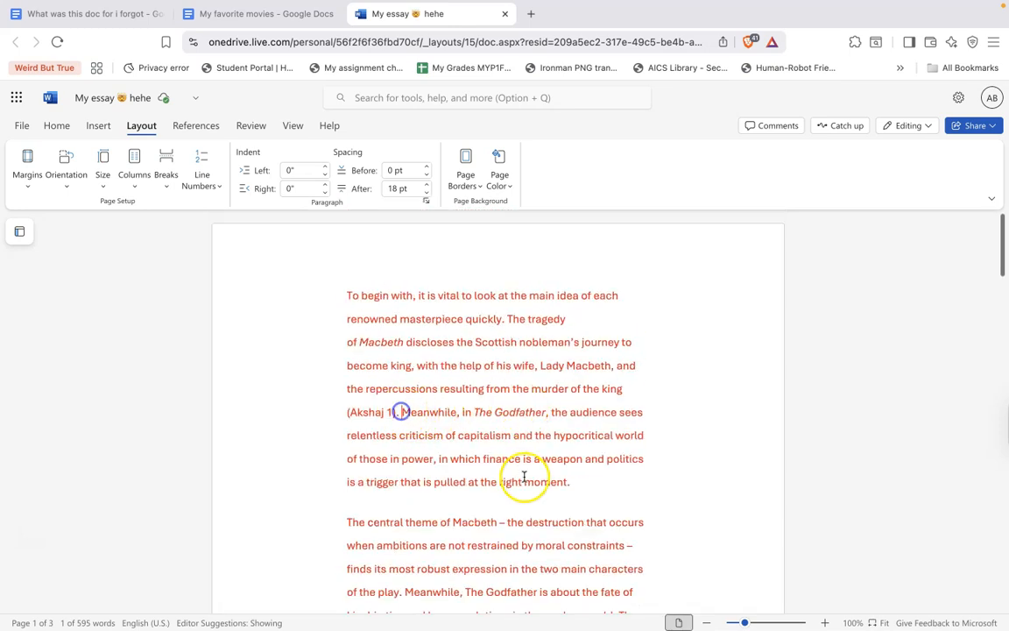
{"action": "scroll", "coordinate": [523, 477], "scroll_direction": "down", "scroll_amount": 7}
{"action": "left_click", "coordinate": [592, 336]}
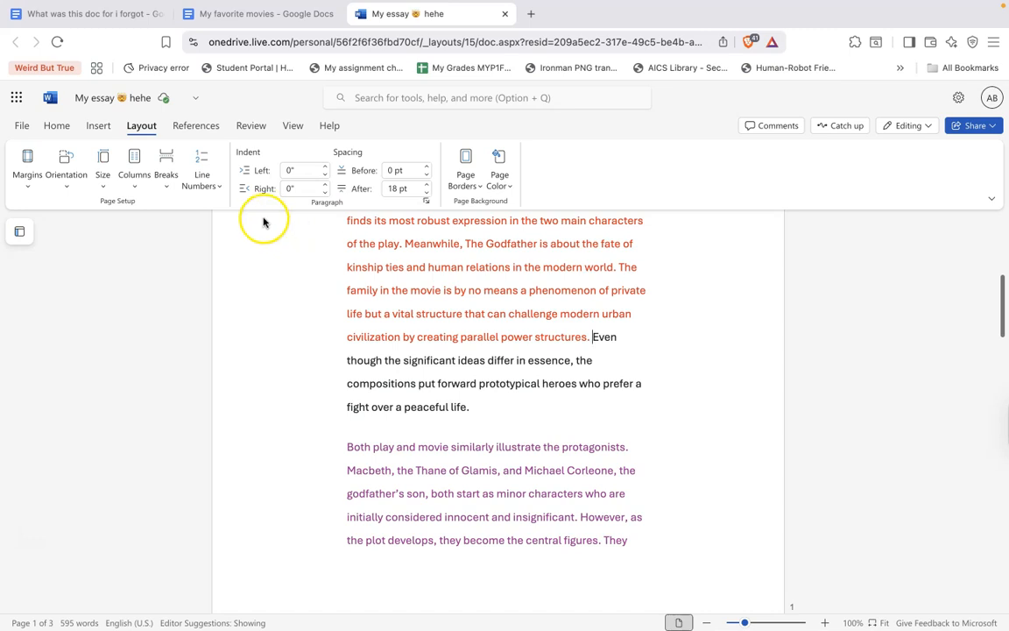
{"action": "scroll", "coordinate": [552, 317], "scroll_direction": "up", "scroll_amount": 2}
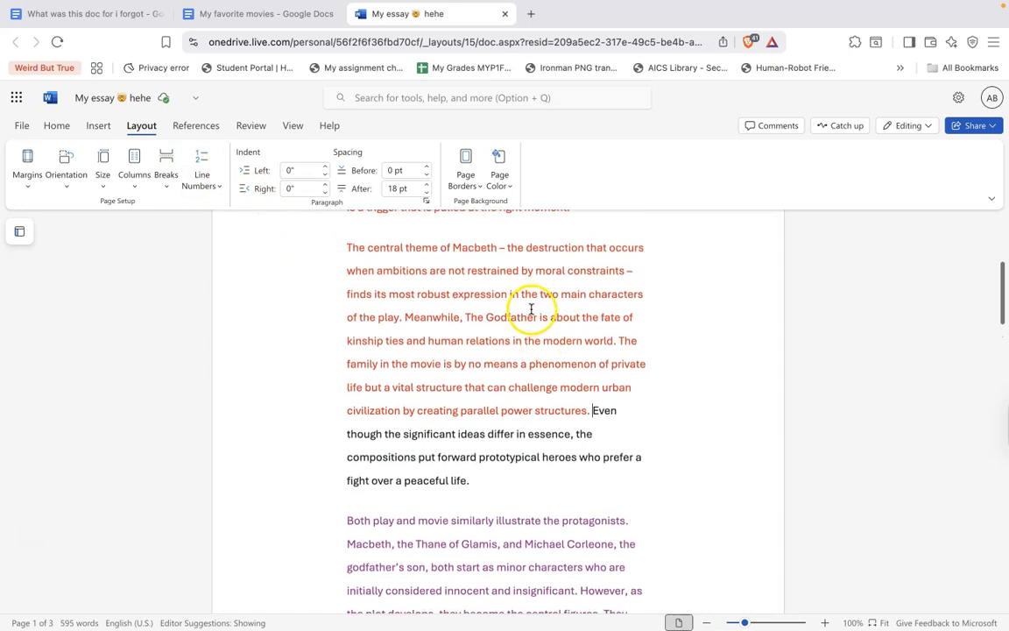
{"action": "left_click_drag", "start_coordinate": [348, 265], "coordinate": [596, 497]}
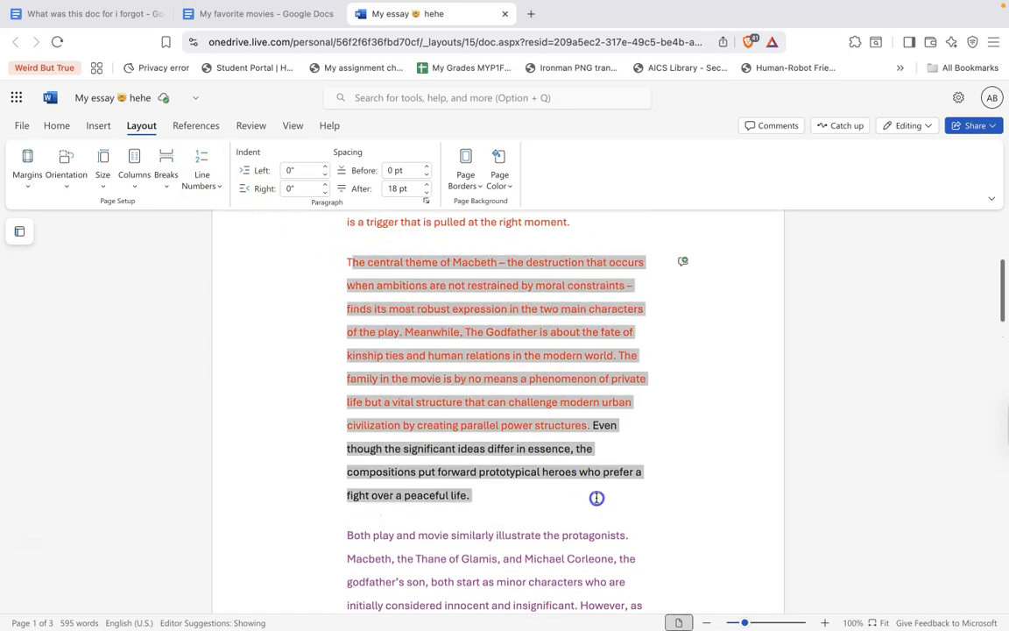
{"action": "left_click", "coordinate": [341, 271]}
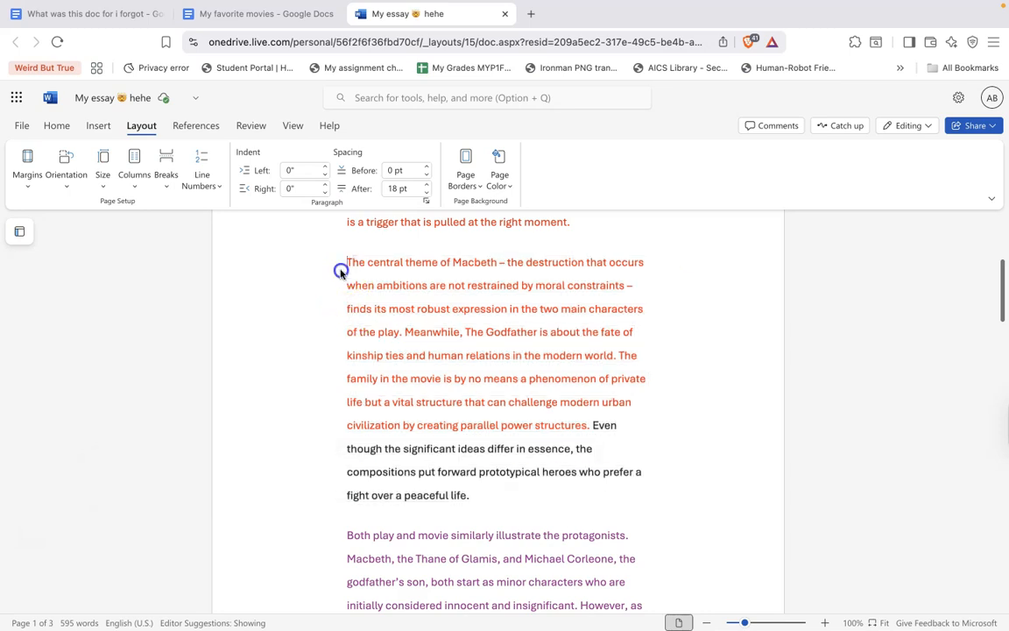
{"action": "left_click", "coordinate": [461, 360]}
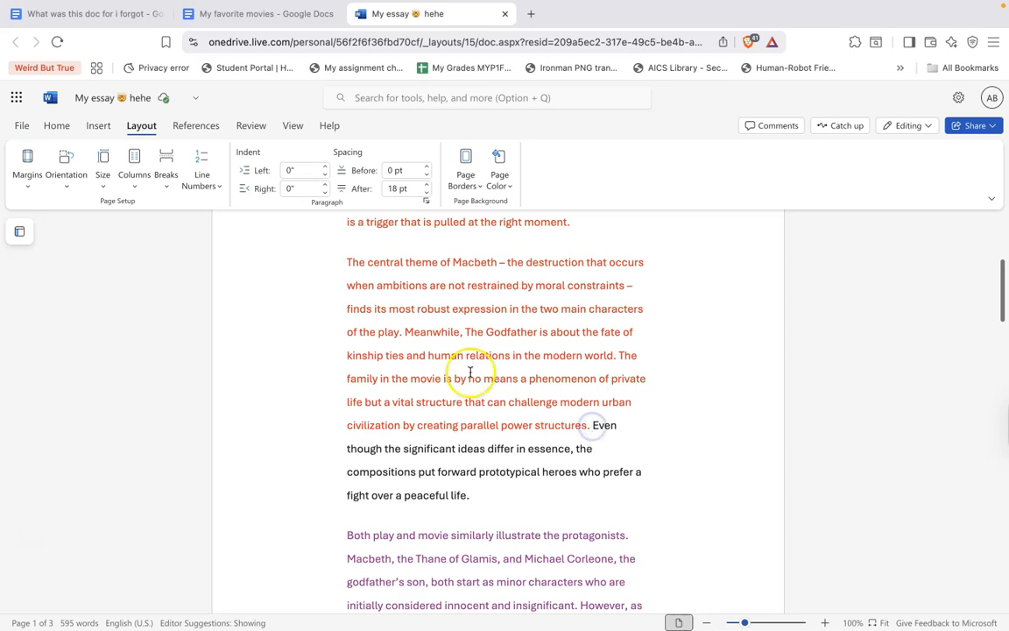
{"action": "left_click", "coordinate": [163, 166]}
{"action": "left_click", "coordinate": [202, 211]}
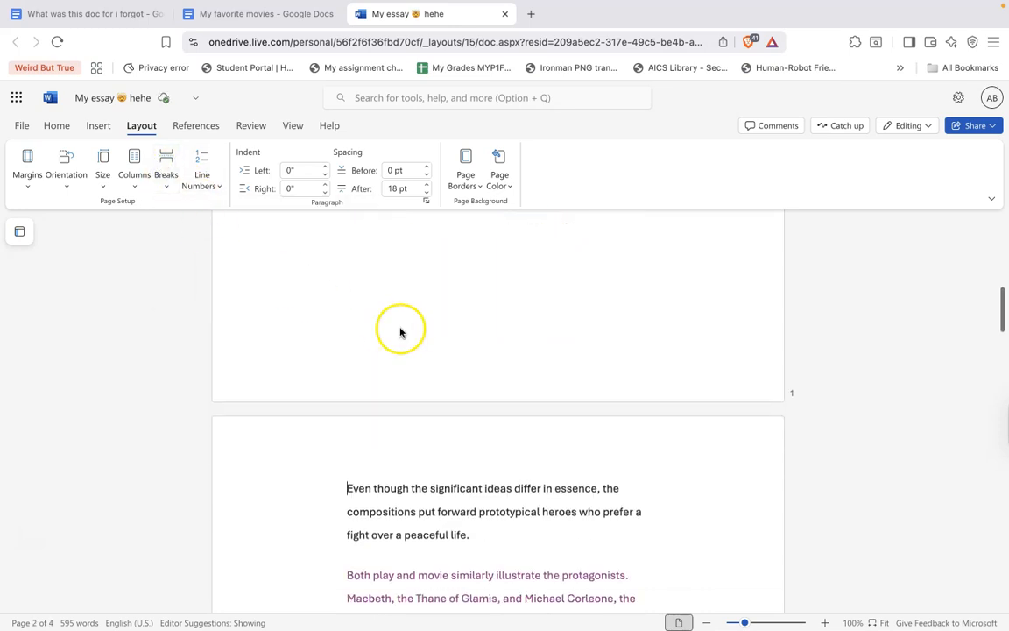
Undo the page break inserted before 'Even though the significant ideas'
{"action": "scroll", "coordinate": [401, 332], "scroll_direction": "down", "scroll_amount": 1}
{"action": "scroll", "coordinate": [442, 465], "scroll_direction": "up", "scroll_amount": 1}
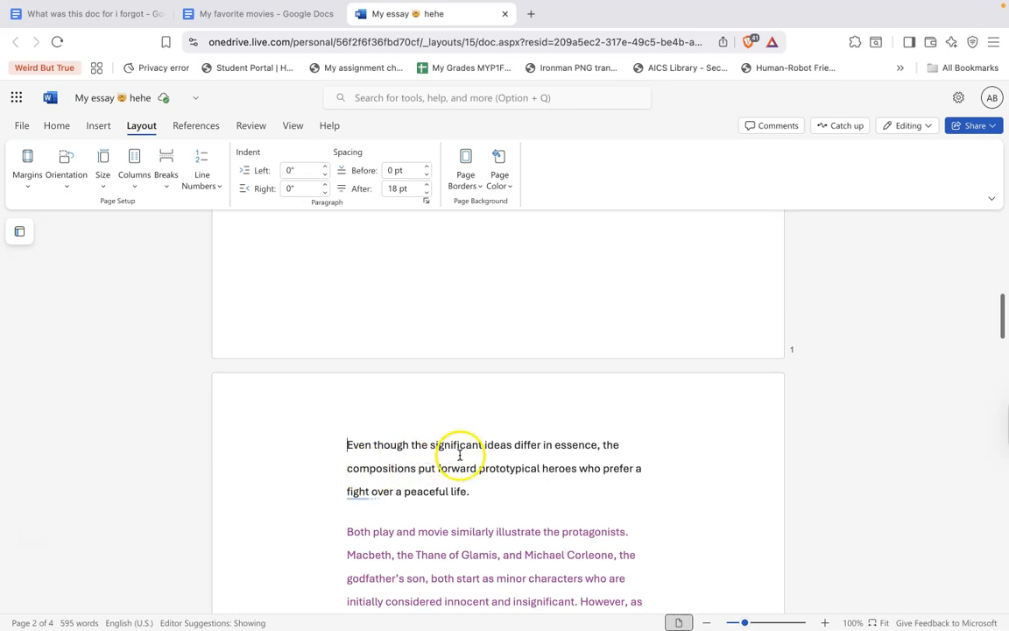
{"action": "scroll", "coordinate": [411, 279], "scroll_direction": "up", "scroll_amount": 5}
{"action": "scroll", "coordinate": [503, 304], "scroll_direction": "down", "scroll_amount": 5}
{"action": "scroll", "coordinate": [505, 307], "scroll_direction": "down", "scroll_amount": 3}
{"action": "scroll", "coordinate": [506, 308], "scroll_direction": "up", "scroll_amount": 8}
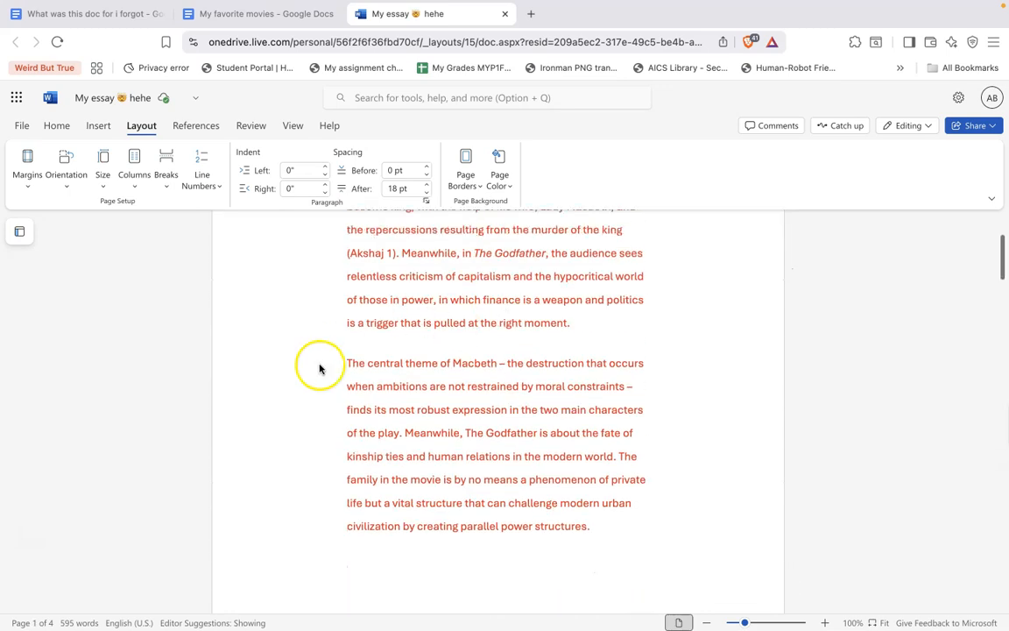
{"action": "scroll", "coordinate": [458, 392], "scroll_direction": "down", "scroll_amount": 5}
{"action": "scroll", "coordinate": [446, 391], "scroll_direction": "up", "scroll_amount": 2}
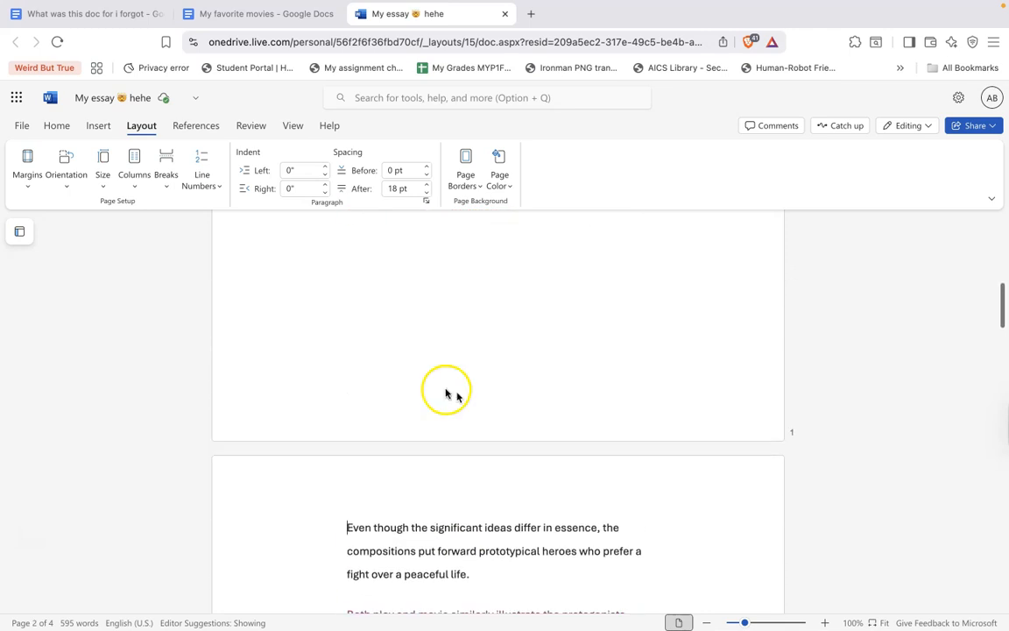
{"action": "key", "text": "super+z"}
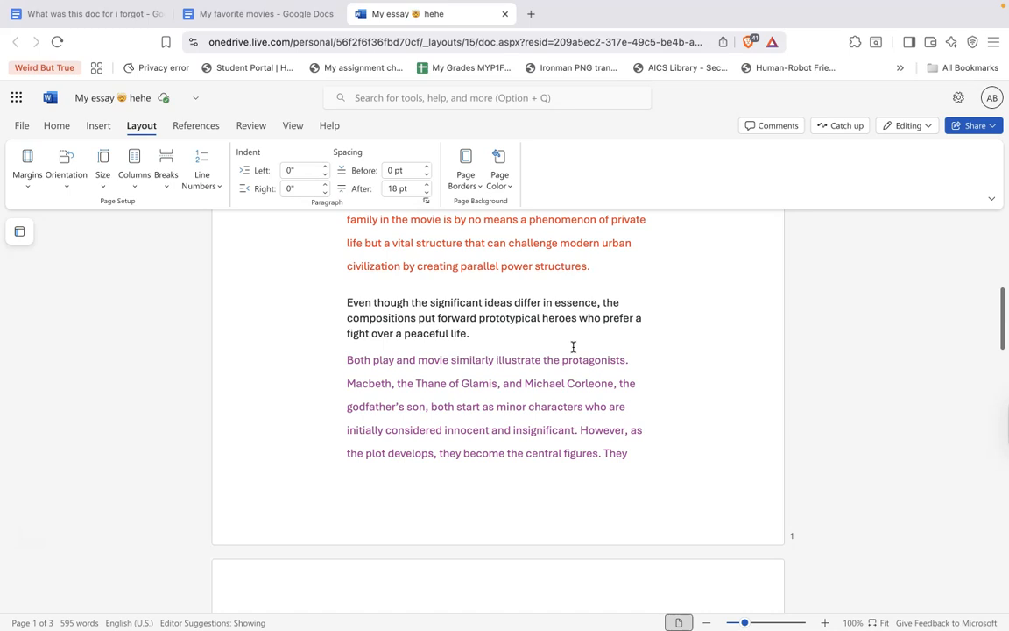
Rejoin the 'Even though' sentence to its paragraph and insert a break right before it
{"action": "left_click", "coordinate": [347, 306]}
{"action": "key", "text": "BackSpace"}
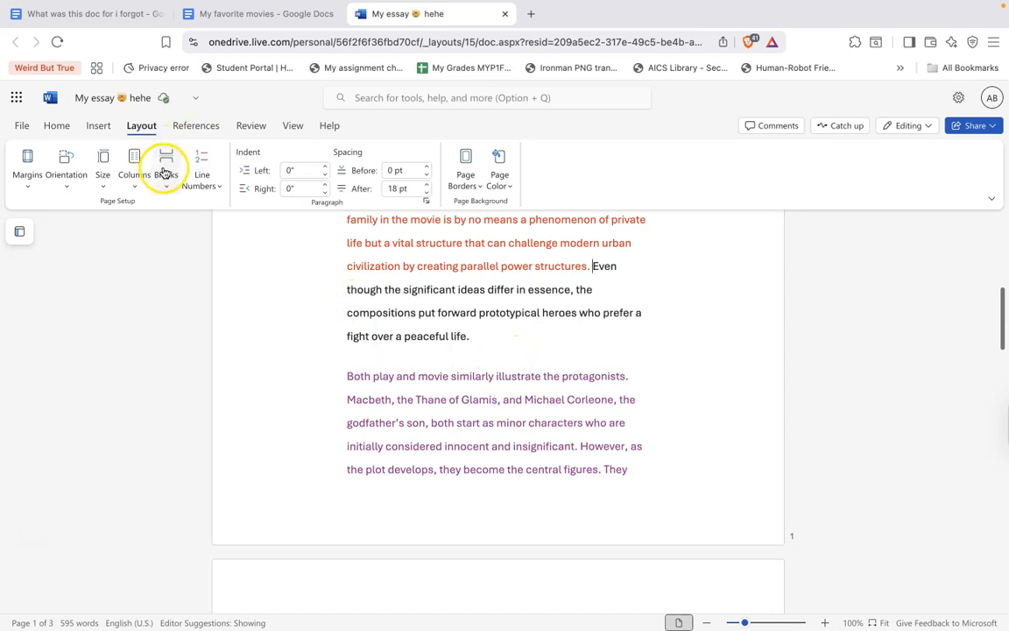
{"action": "left_click", "coordinate": [164, 173]}
{"action": "left_click", "coordinate": [251, 270]}
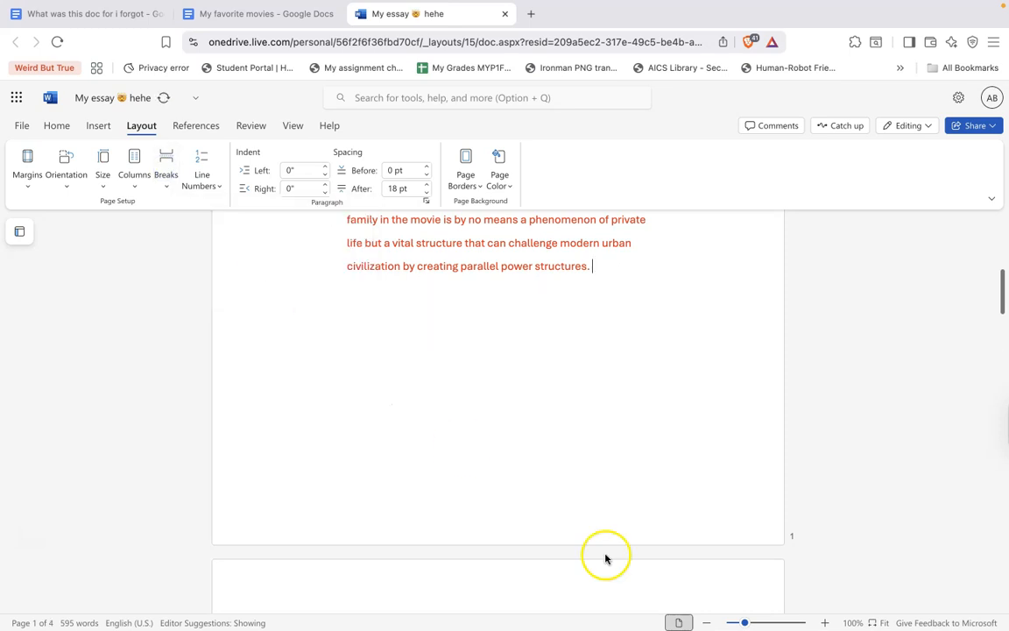
Undo the page break inserted before the sentence starting 'Even though the significant ideas'
{"action": "scroll", "coordinate": [605, 558], "scroll_direction": "down", "scroll_amount": 6}
{"action": "scroll", "coordinate": [604, 552], "scroll_direction": "up", "scroll_amount": 3}
{"action": "scroll", "coordinate": [603, 556], "scroll_direction": "down", "scroll_amount": 2}
{"action": "scroll", "coordinate": [591, 565], "scroll_direction": "up", "scroll_amount": 3}
{"action": "scroll", "coordinate": [587, 568], "scroll_direction": "up", "scroll_amount": 5}
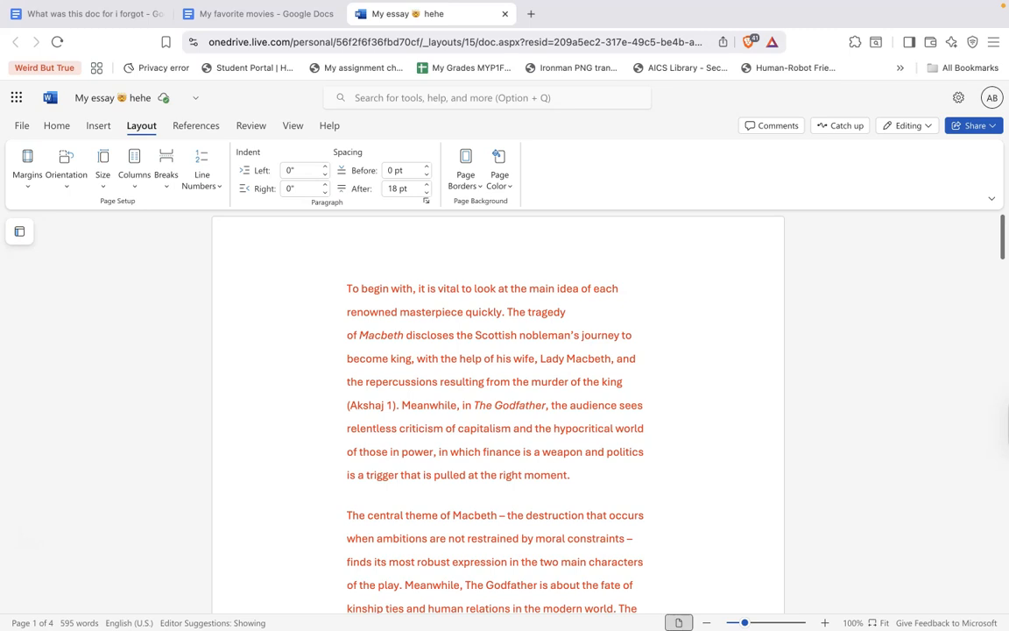
{"action": "key", "text": "super+z"}
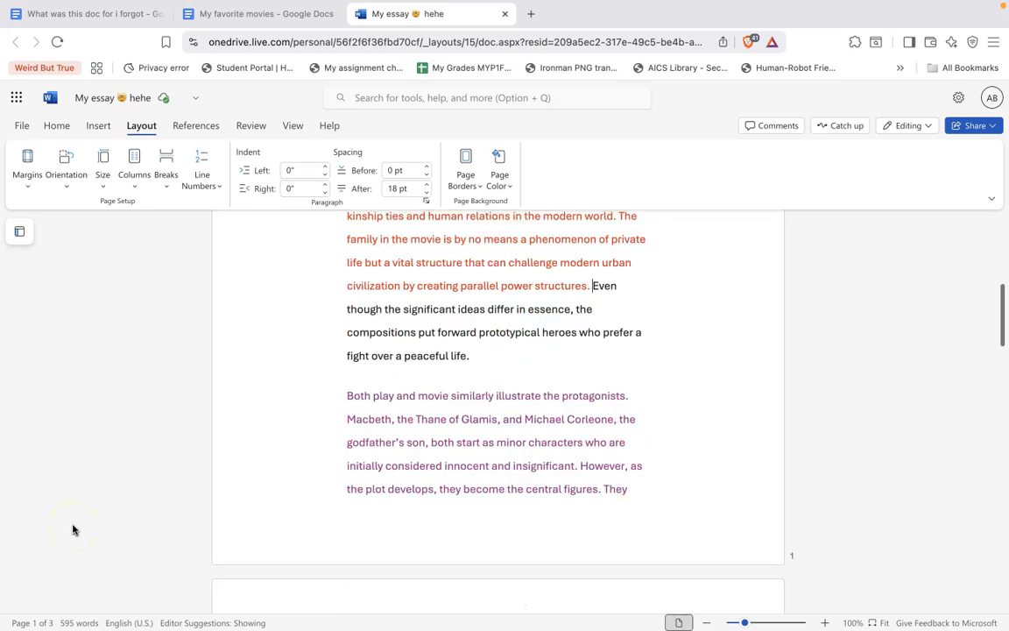
Switch the page orientation to Landscape
{"action": "scroll", "coordinate": [525, 525], "scroll_direction": "up", "scroll_amount": 5}
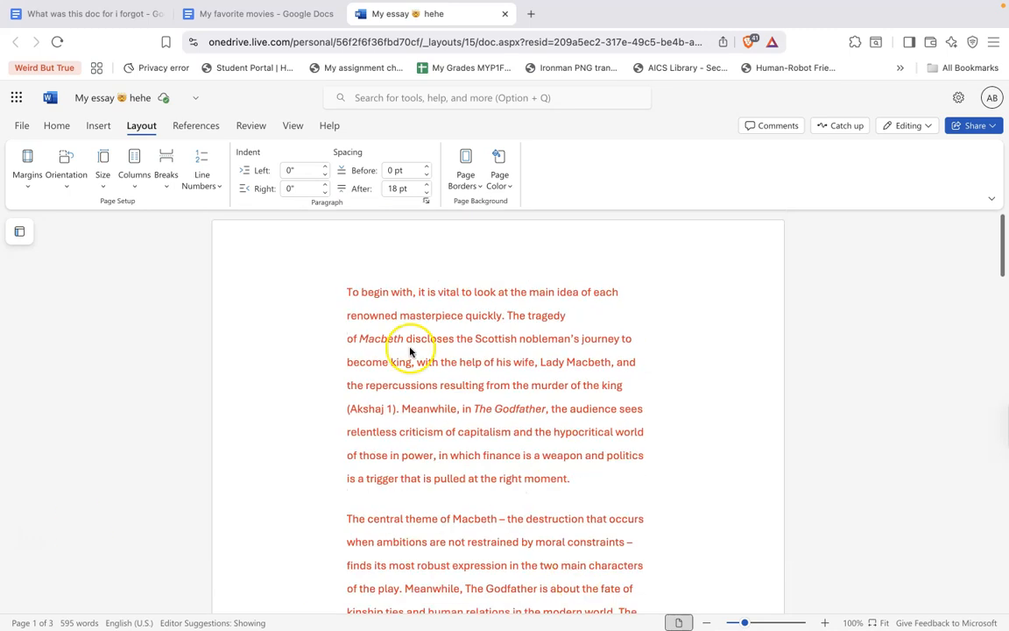
{"action": "scroll", "coordinate": [346, 306], "scroll_direction": "down", "scroll_amount": 5}
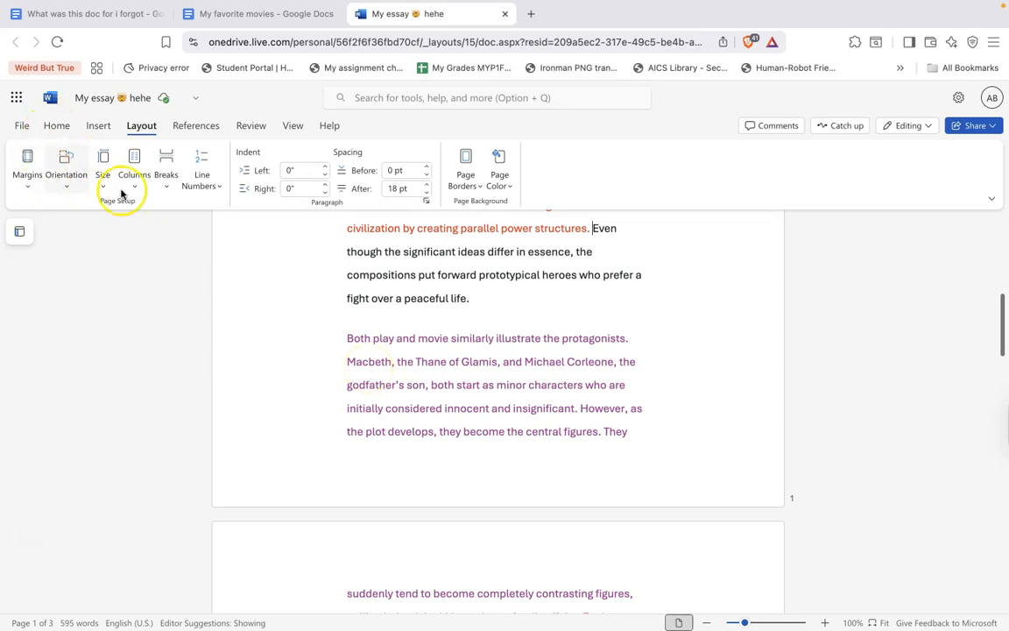
{"action": "left_click", "coordinate": [63, 159]}
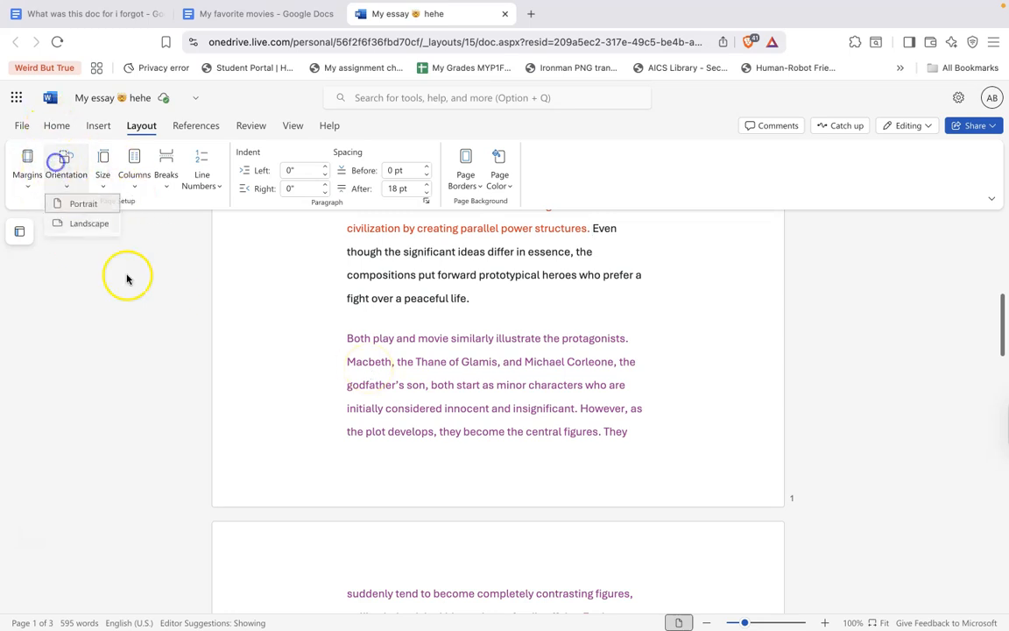
{"action": "left_click", "coordinate": [79, 226]}
{"action": "scroll", "coordinate": [331, 423], "scroll_direction": "down", "scroll_amount": 3}
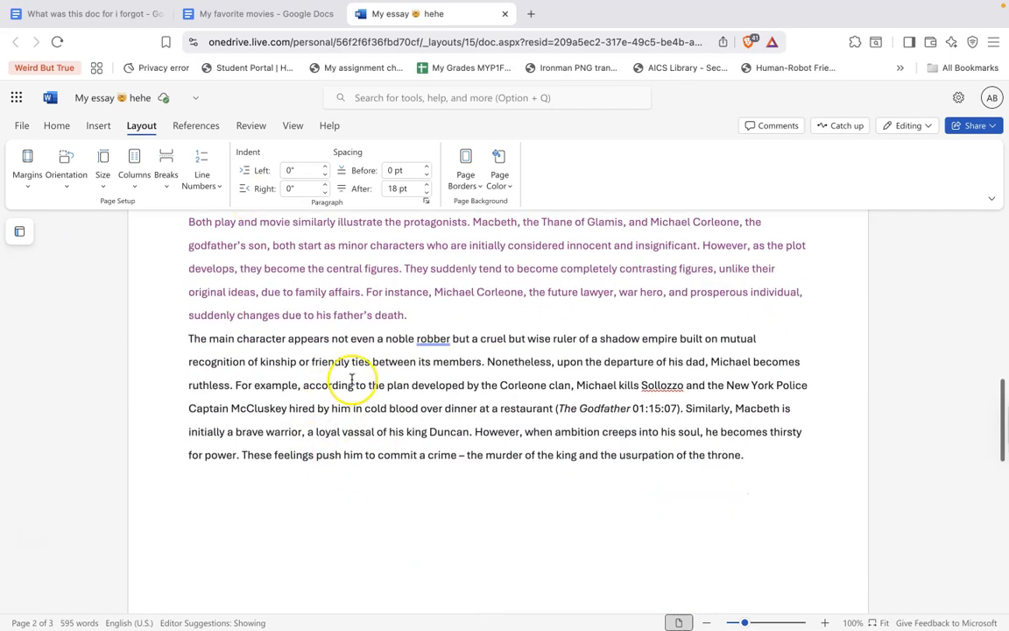
{"action": "scroll", "coordinate": [353, 380], "scroll_direction": "up", "scroll_amount": 10}
{"action": "scroll", "coordinate": [352, 380], "scroll_direction": "down", "scroll_amount": 14}
{"action": "scroll", "coordinate": [352, 379], "scroll_direction": "up", "scroll_amount": 5}
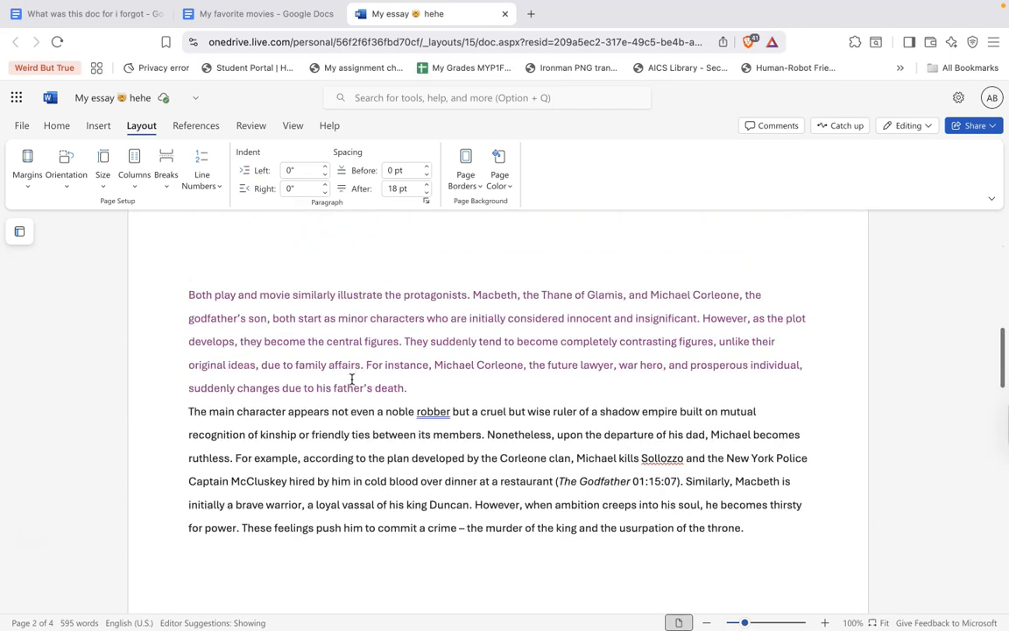
{"action": "scroll", "coordinate": [352, 379], "scroll_direction": "up", "scroll_amount": 10}
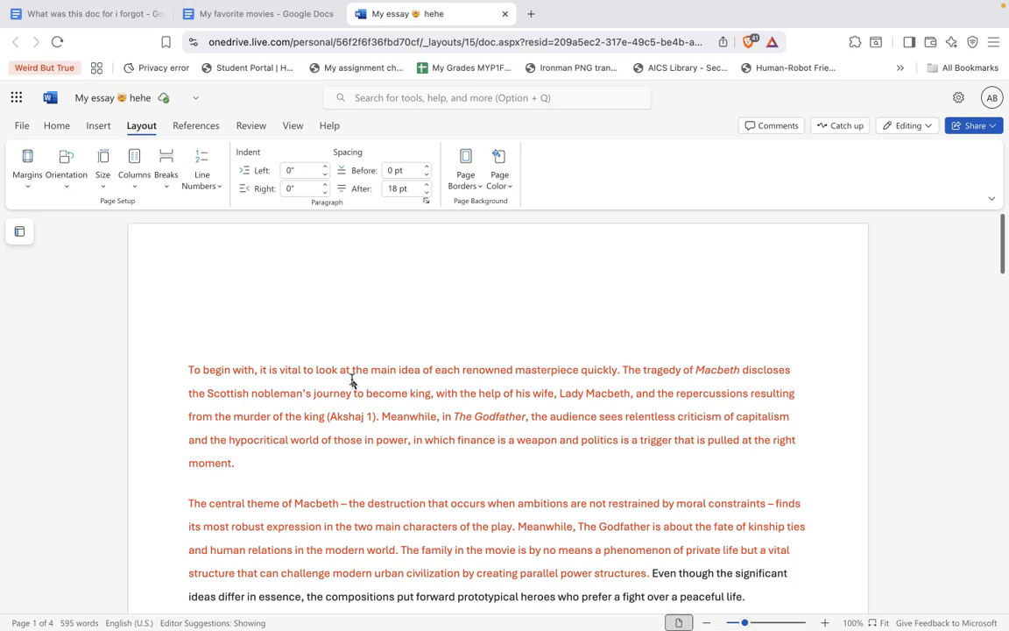
{"action": "scroll", "coordinate": [433, 497], "scroll_direction": "down", "scroll_amount": 1}
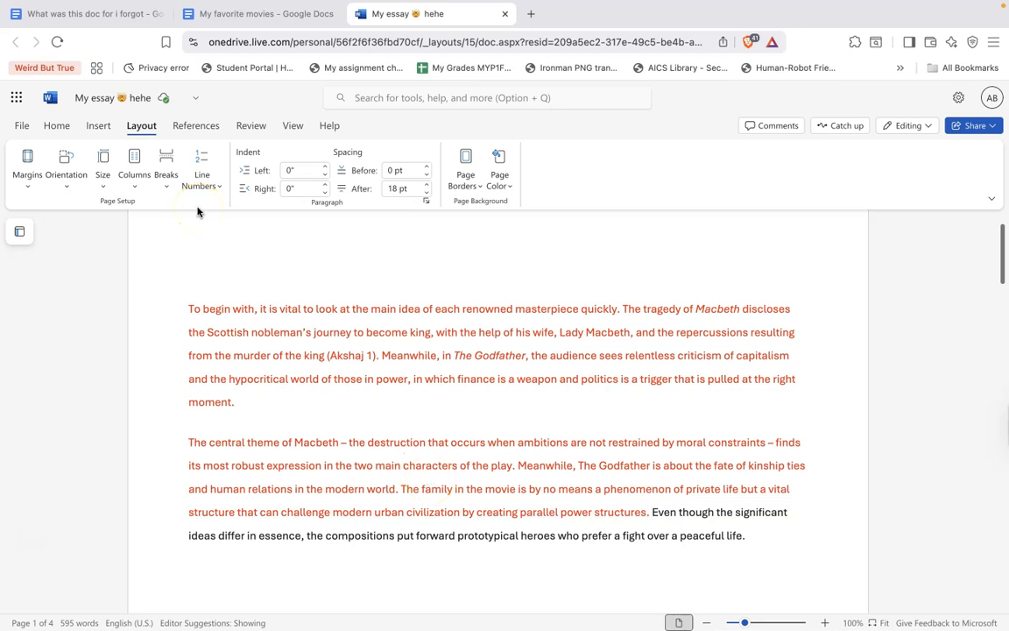
Change the page size to Executive (7.25" x 10.5")
{"action": "left_click", "coordinate": [102, 158]}
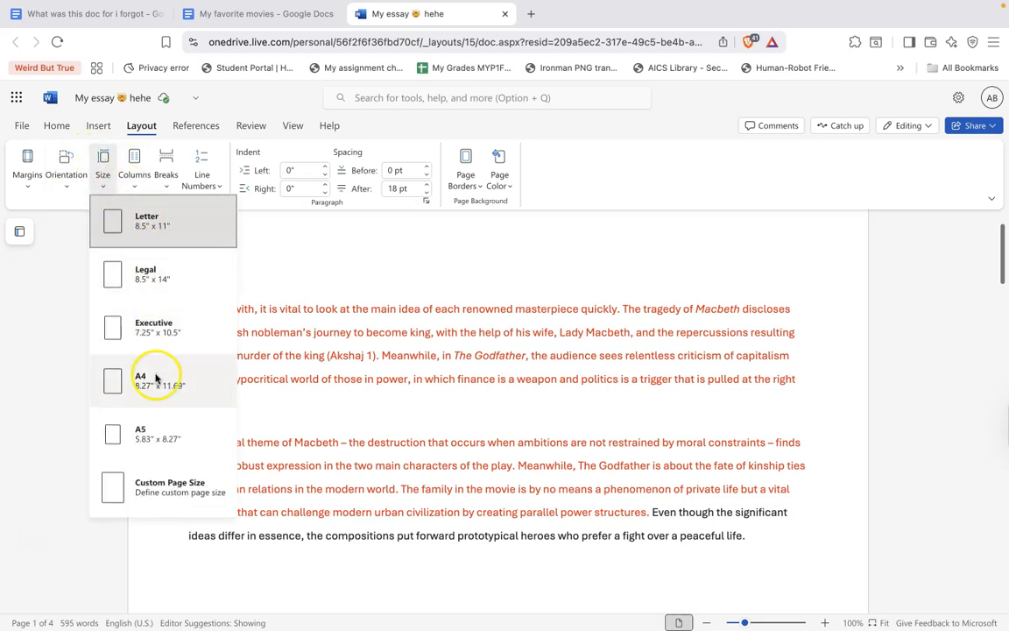
{"action": "left_click", "coordinate": [163, 303]}
{"action": "left_click", "coordinate": [102, 157]}
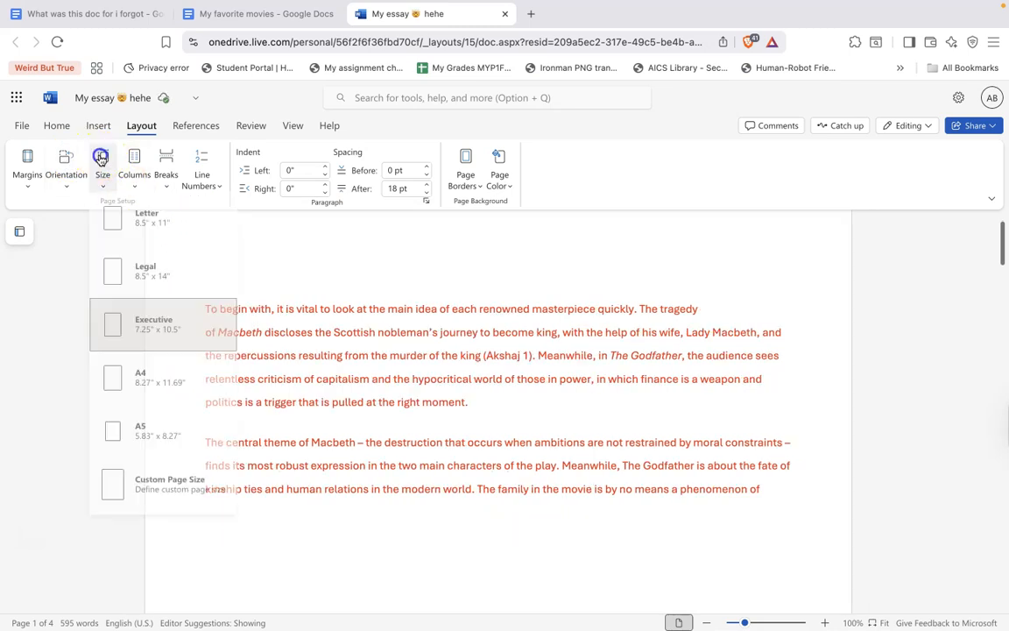
{"action": "left_click", "coordinate": [95, 162]}
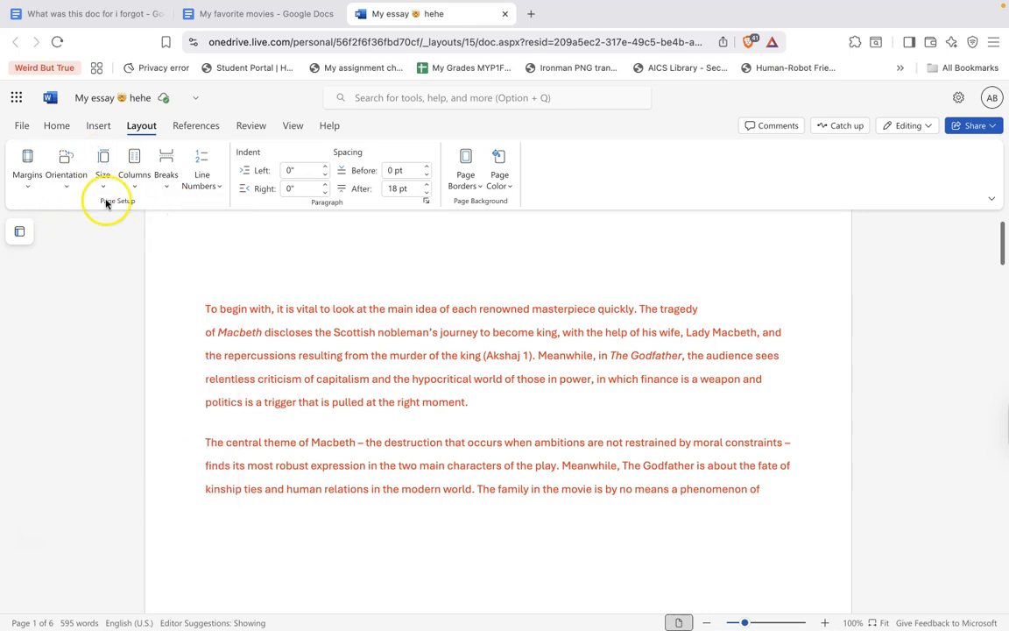
Switch the orientation back to Portrait and set the page size to A5
{"action": "left_click", "coordinate": [66, 171]}
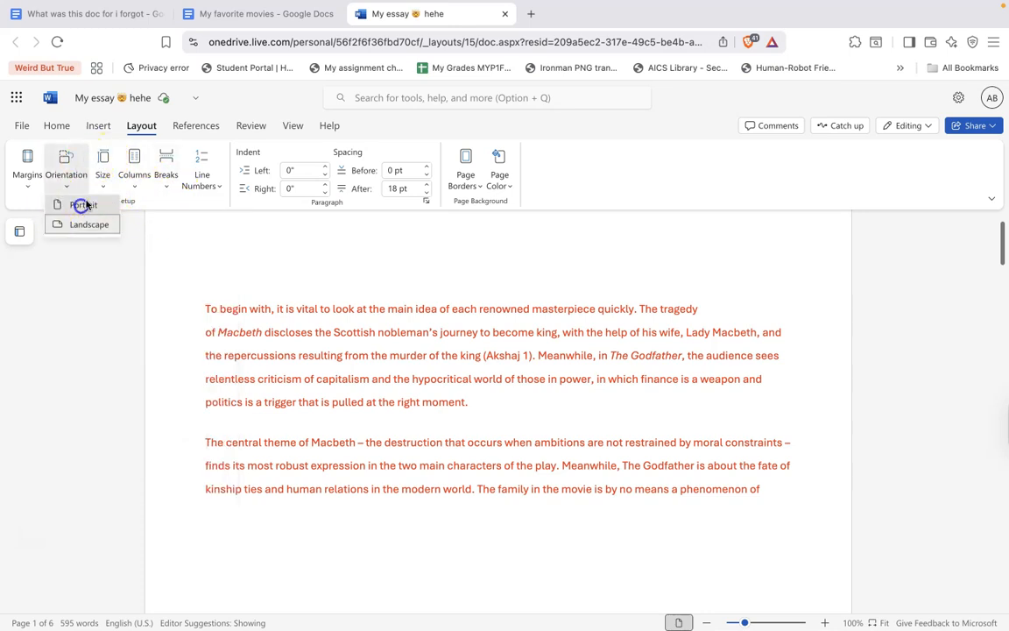
{"action": "left_click", "coordinate": [79, 202]}
{"action": "left_click", "coordinate": [101, 171]}
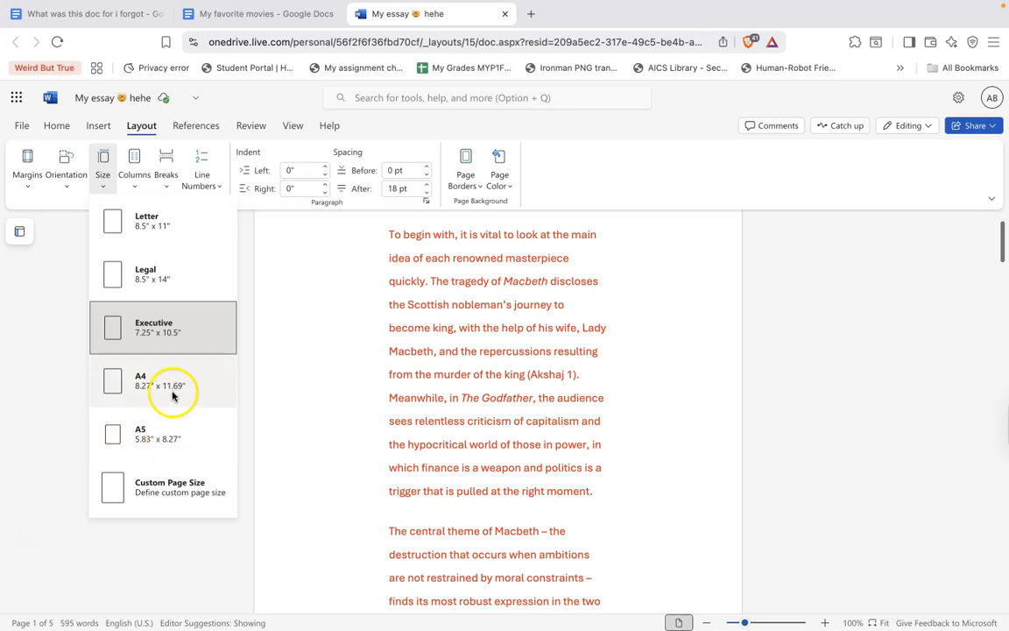
{"action": "left_click", "coordinate": [170, 452]}
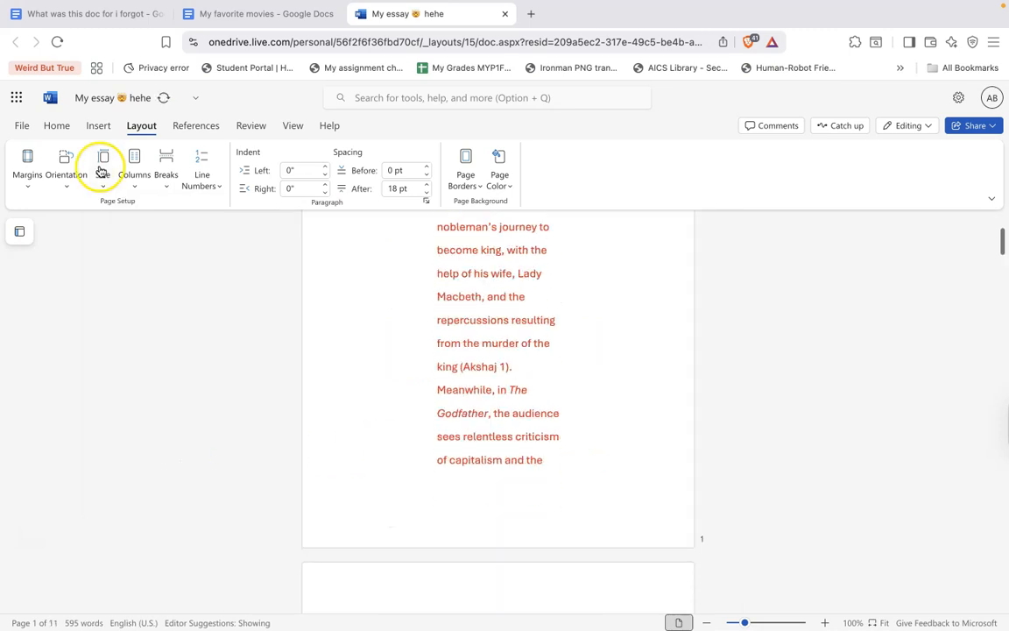
Change the page size to A4 (8.27" x 11.69")
{"action": "left_click", "coordinate": [134, 168]}
{"action": "left_click", "coordinate": [103, 171]}
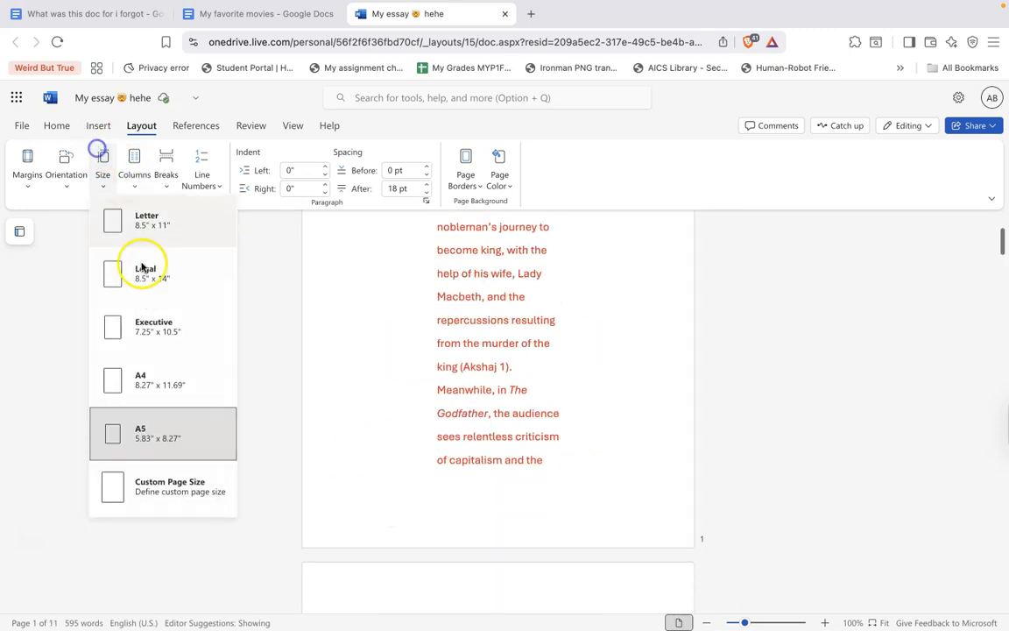
{"action": "left_click", "coordinate": [165, 384]}
Set the page size back to Letter (8.5" x 11") in portrait orientation
{"action": "left_click", "coordinate": [102, 171]}
{"action": "left_click", "coordinate": [137, 222]}
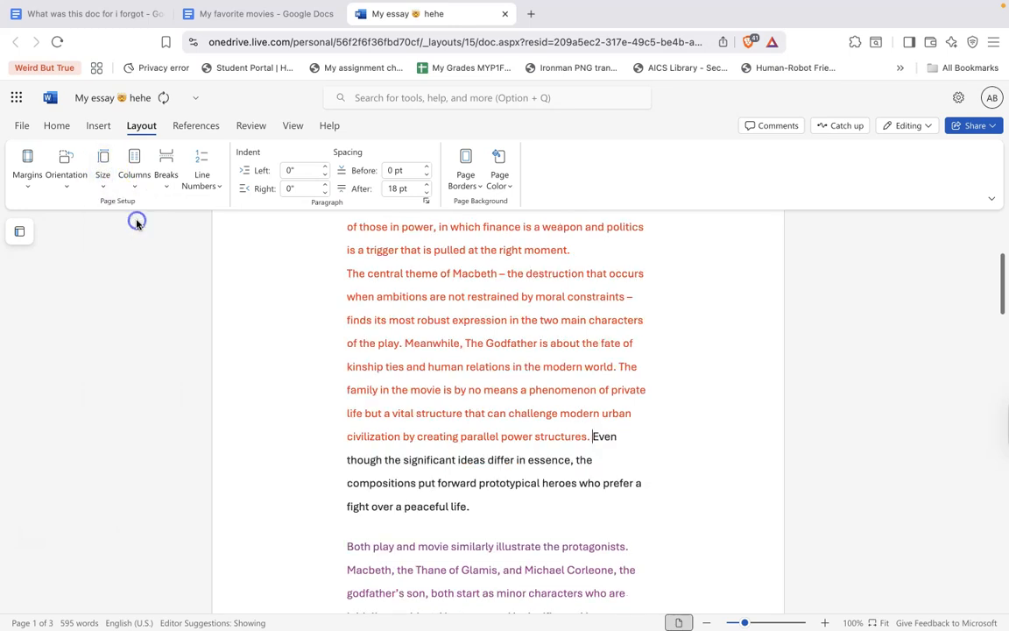
{"action": "scroll", "coordinate": [430, 302], "scroll_direction": "up", "scroll_amount": 5}
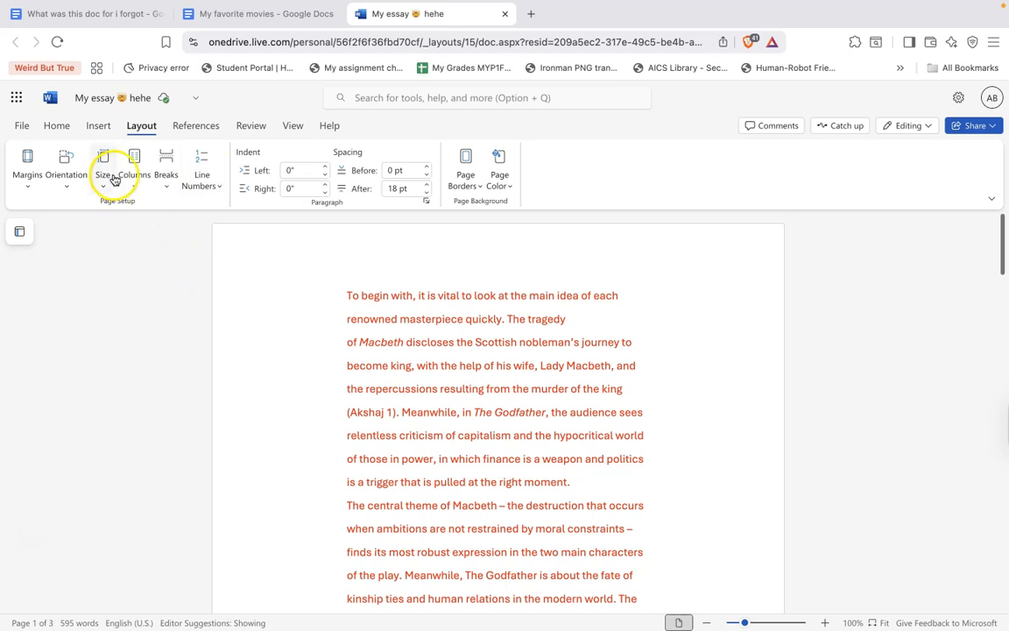
{"action": "left_click", "coordinate": [68, 161]}
{"action": "left_click", "coordinate": [68, 168]}
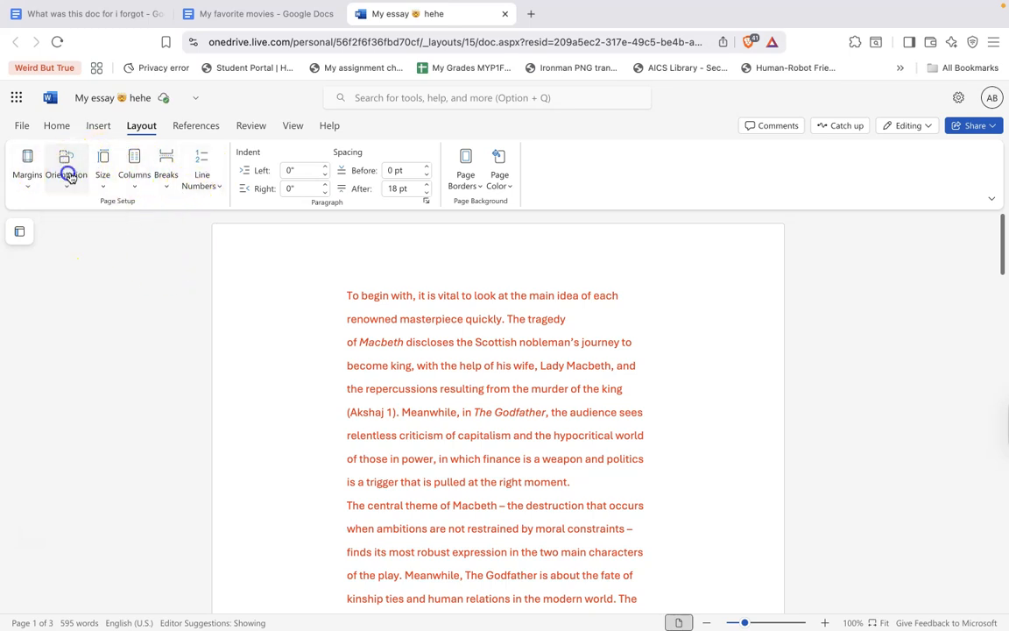
{"action": "left_click", "coordinate": [102, 162]}
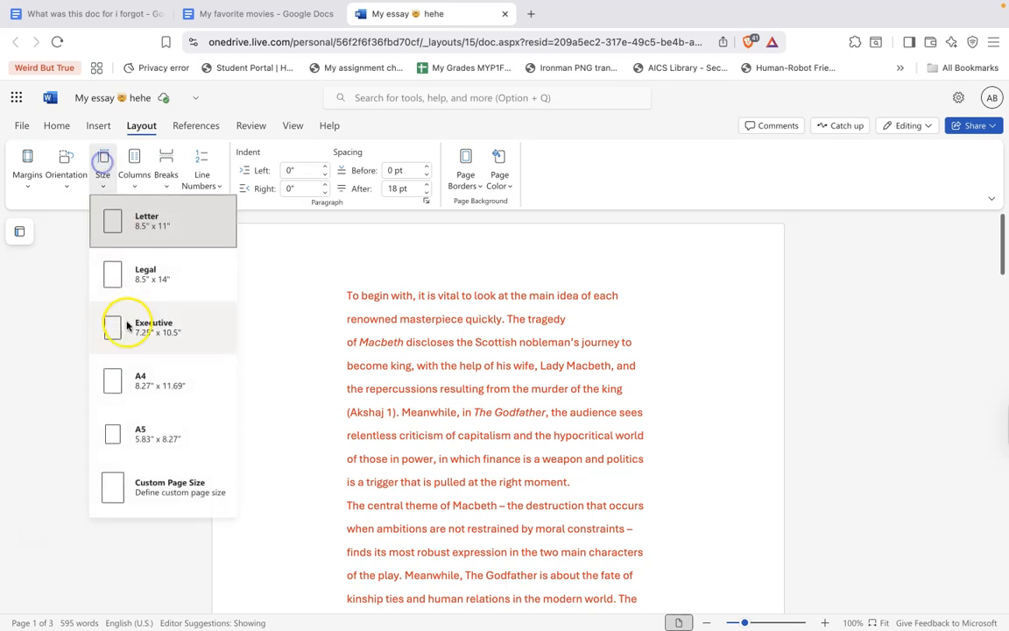
{"action": "left_click", "coordinate": [109, 226]}
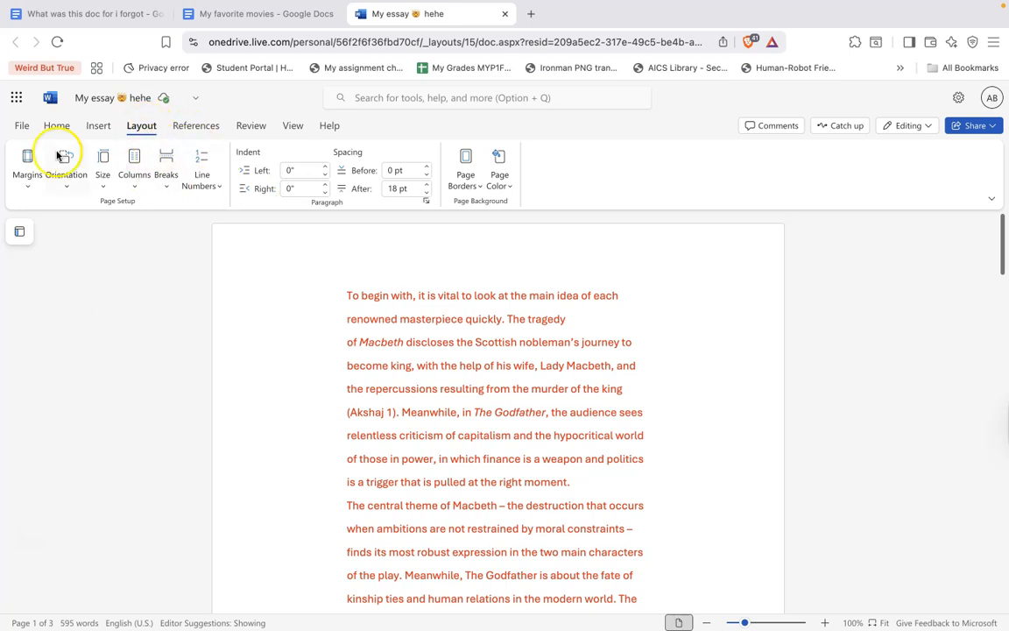
Add a header reading 'Shakespeare' to the document and close the header and footer view
{"action": "left_click", "coordinate": [109, 125]}
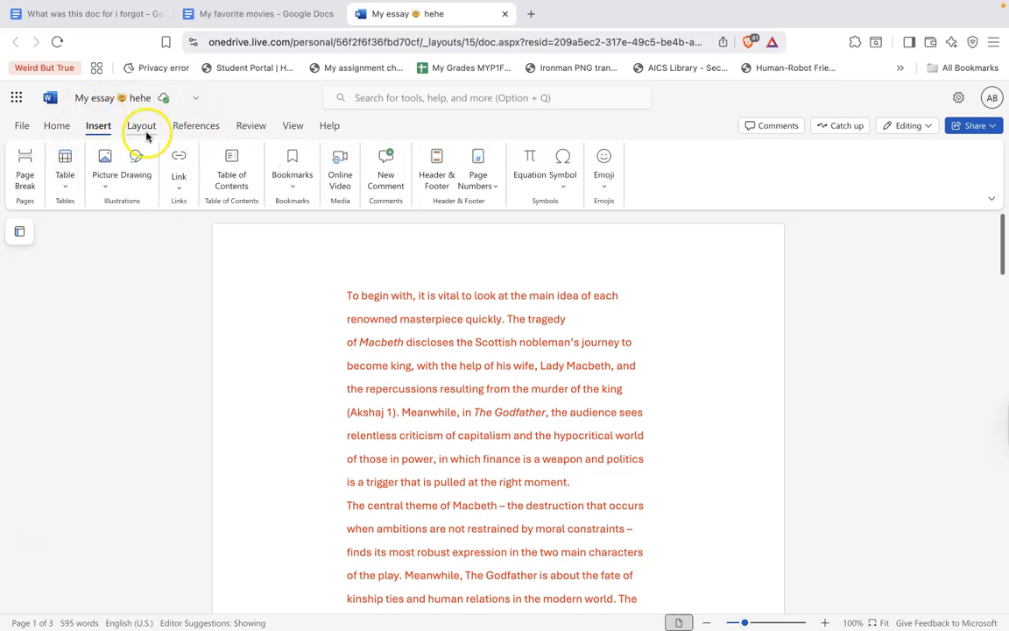
{"action": "left_click", "coordinate": [132, 127]}
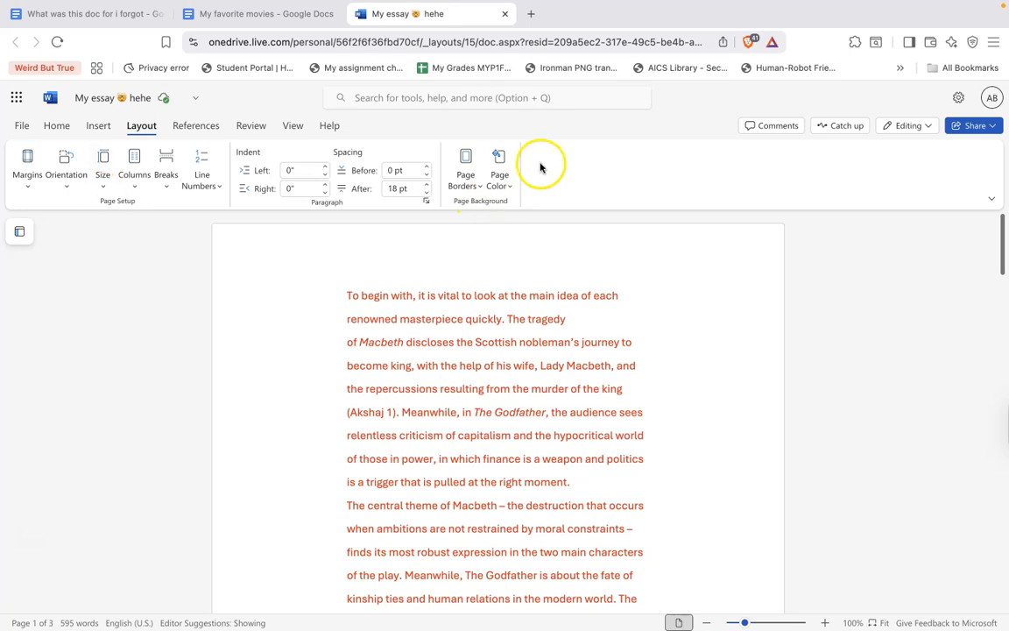
{"action": "left_click", "coordinate": [94, 128]}
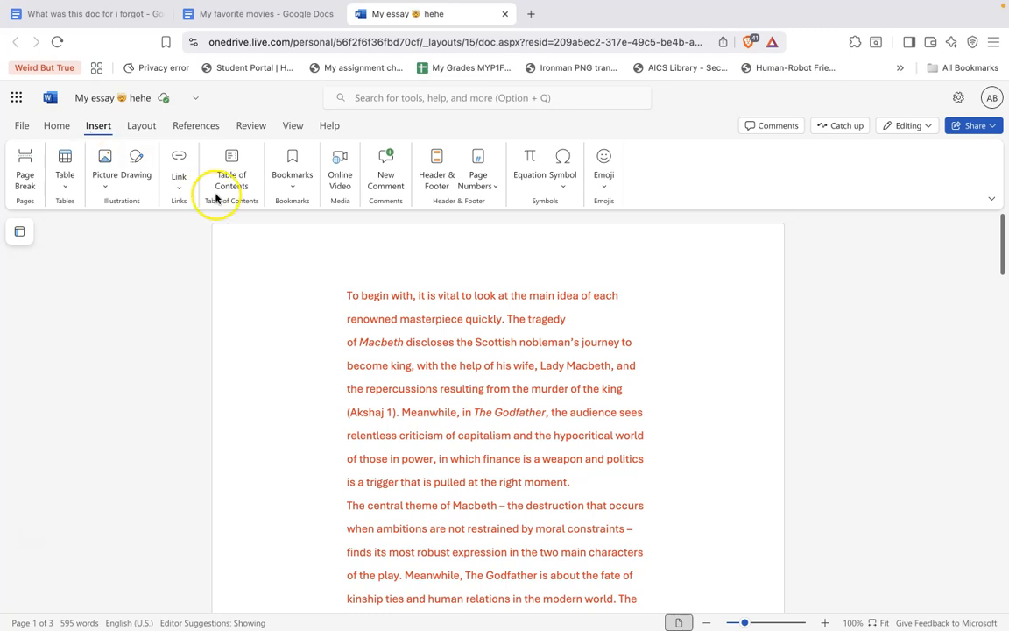
{"action": "left_click", "coordinate": [435, 175]}
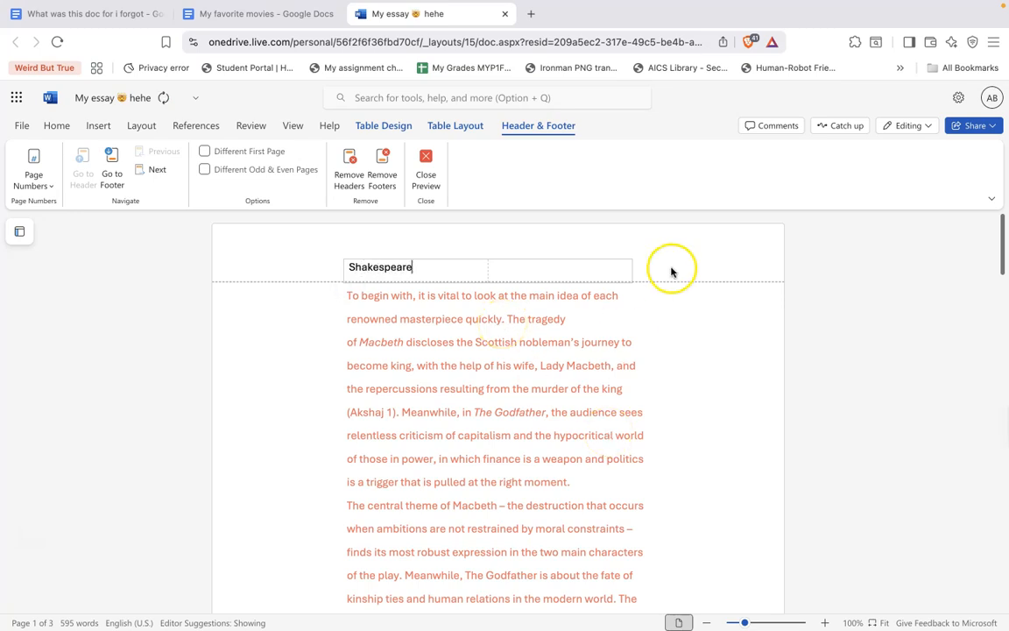
{"action": "scroll", "coordinate": [671, 268], "scroll_direction": "down", "scroll_amount": 3}
{"action": "scroll", "coordinate": [671, 288], "scroll_direction": "up", "scroll_amount": 3}
{"action": "scroll", "coordinate": [618, 336], "scroll_direction": "down", "scroll_amount": 10}
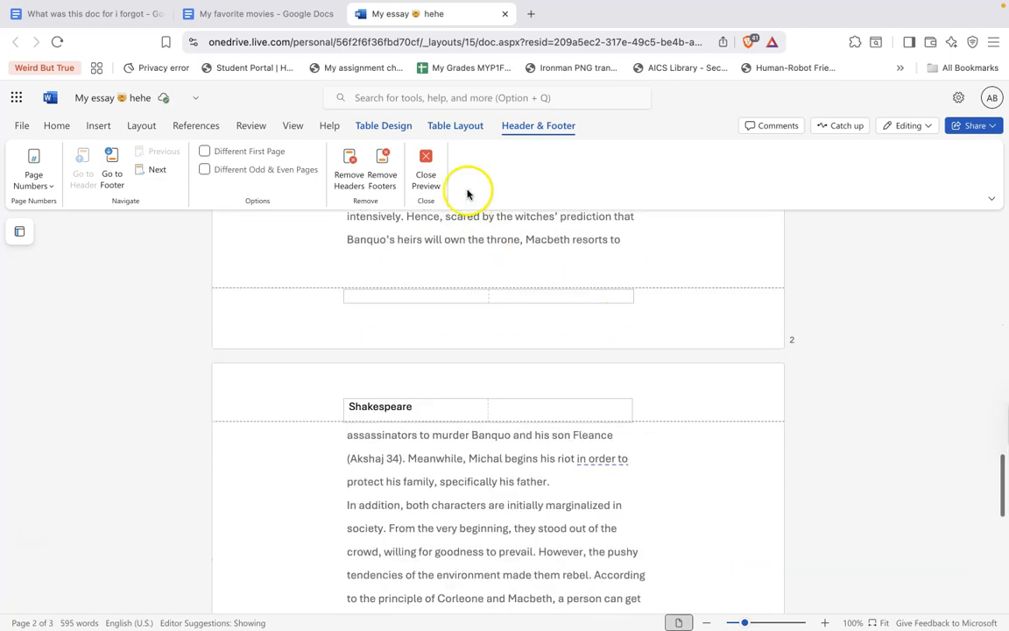
{"action": "left_click", "coordinate": [428, 163]}
Add a footer reading 'My essay' and close the header and footer view
{"action": "scroll", "coordinate": [504, 449], "scroll_direction": "down", "scroll_amount": 3}
{"action": "scroll", "coordinate": [504, 449], "scroll_direction": "up", "scroll_amount": 5}
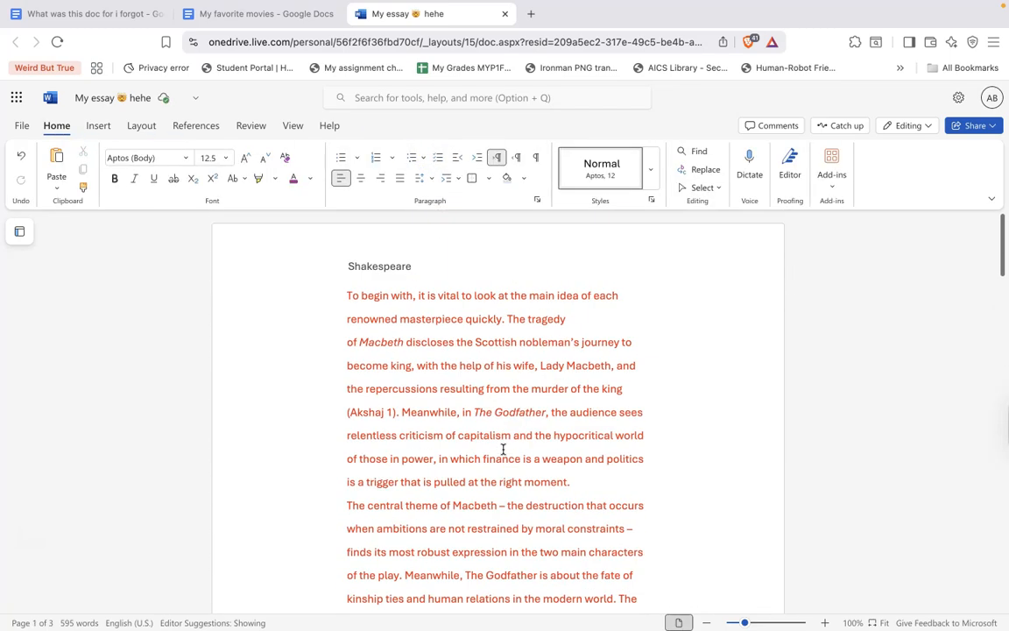
{"action": "scroll", "coordinate": [375, 266], "scroll_direction": "down", "scroll_amount": 15}
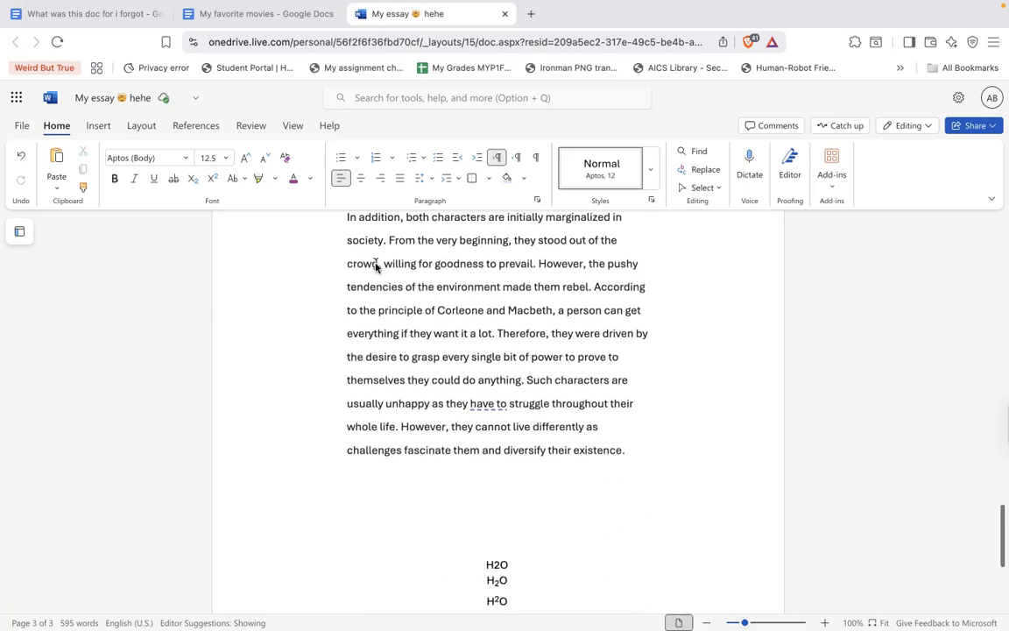
{"action": "scroll", "coordinate": [375, 266], "scroll_direction": "up", "scroll_amount": 15}
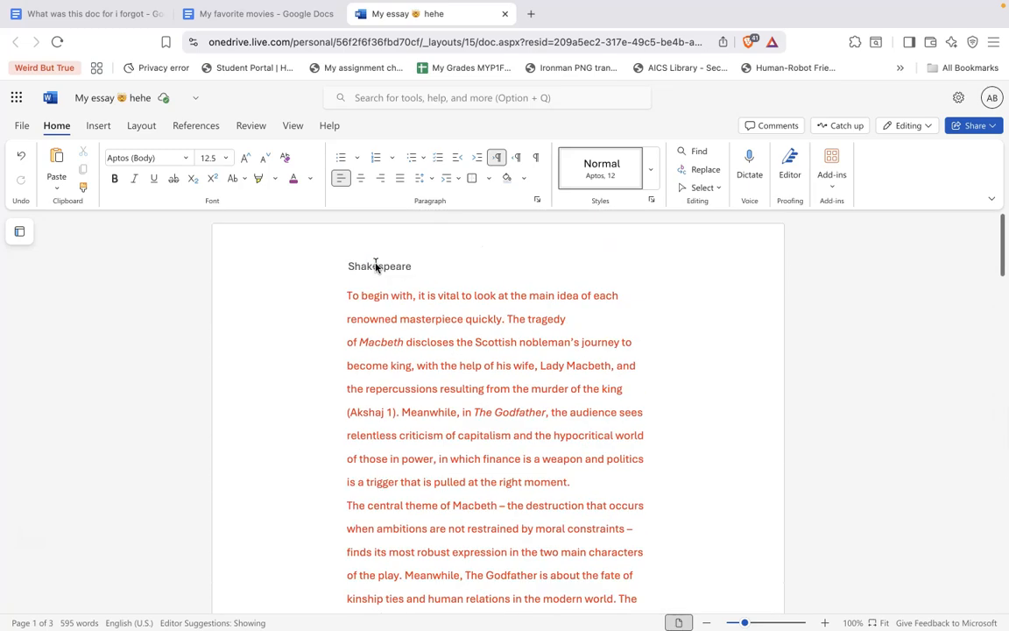
{"action": "left_click", "coordinate": [97, 129]}
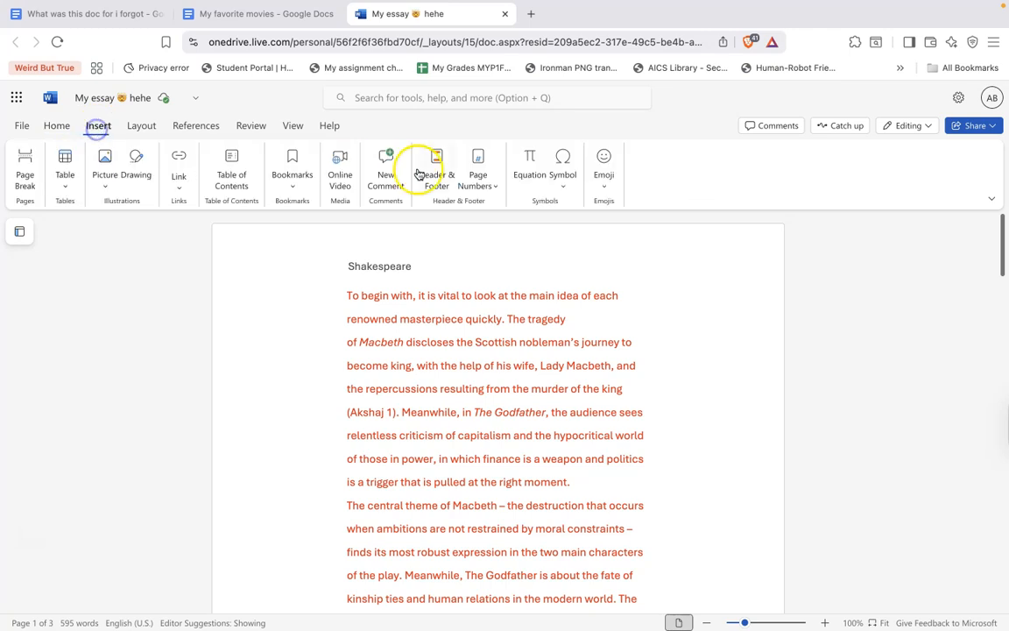
{"action": "left_click", "coordinate": [434, 172]}
{"action": "scroll", "coordinate": [457, 354], "scroll_direction": "down", "scroll_amount": 5}
{"action": "scroll", "coordinate": [456, 354], "scroll_direction": "up", "scroll_amount": 4}
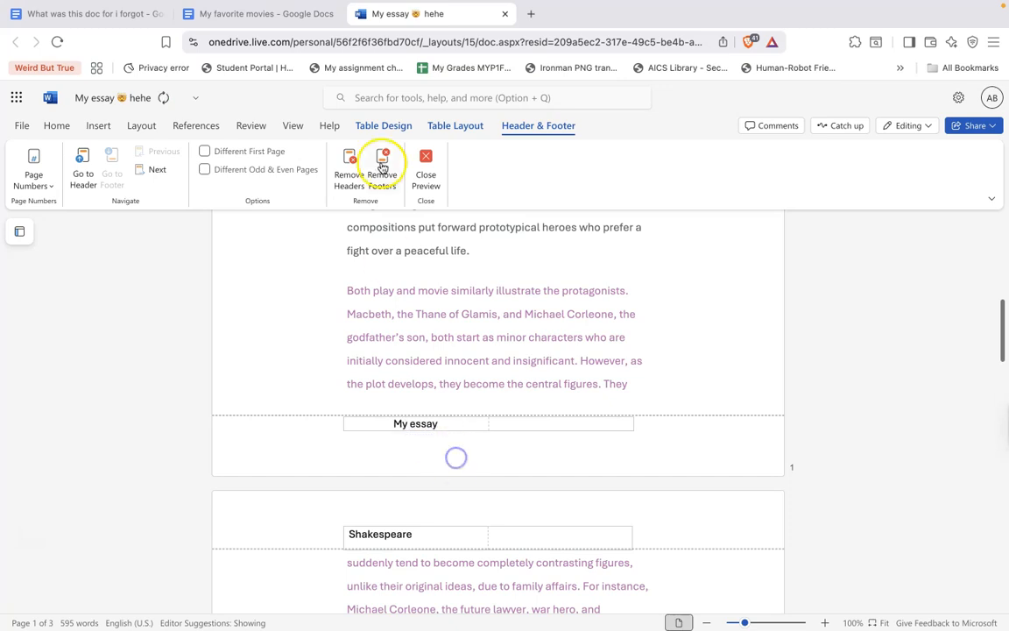
{"action": "left_click", "coordinate": [419, 176]}
{"action": "scroll", "coordinate": [438, 521], "scroll_direction": "down", "scroll_amount": 8}
{"action": "scroll", "coordinate": [423, 501], "scroll_direction": "down", "scroll_amount": 15}
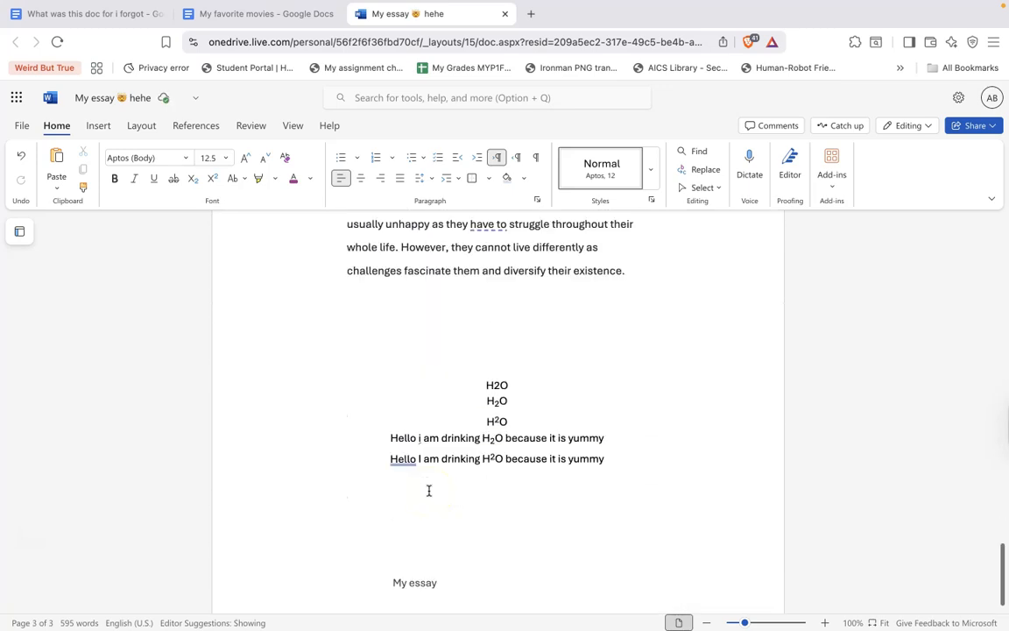
{"action": "scroll", "coordinate": [428, 491], "scroll_direction": "up", "scroll_amount": 20}
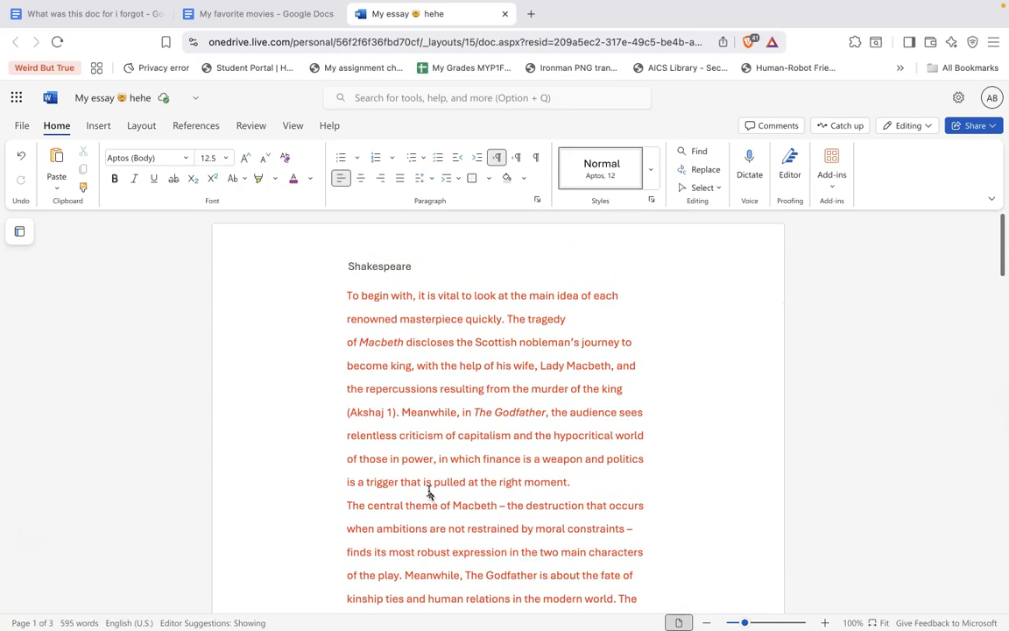
{"action": "scroll", "coordinate": [477, 338], "scroll_direction": "down", "scroll_amount": 5}
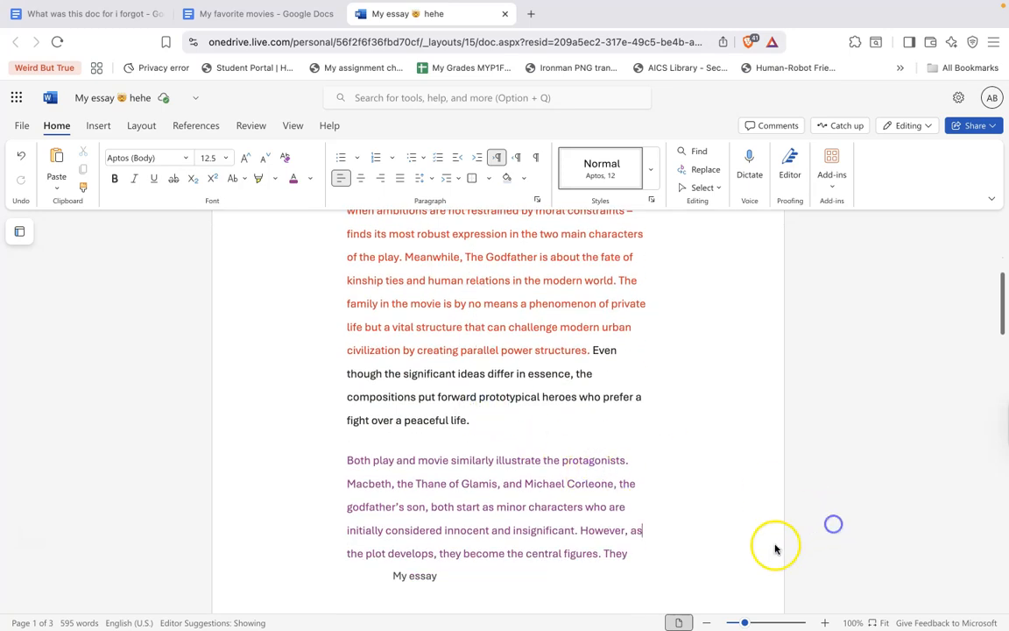
{"action": "scroll", "coordinate": [773, 544], "scroll_direction": "down", "scroll_amount": 5}
{"action": "double_click", "coordinate": [740, 360]}
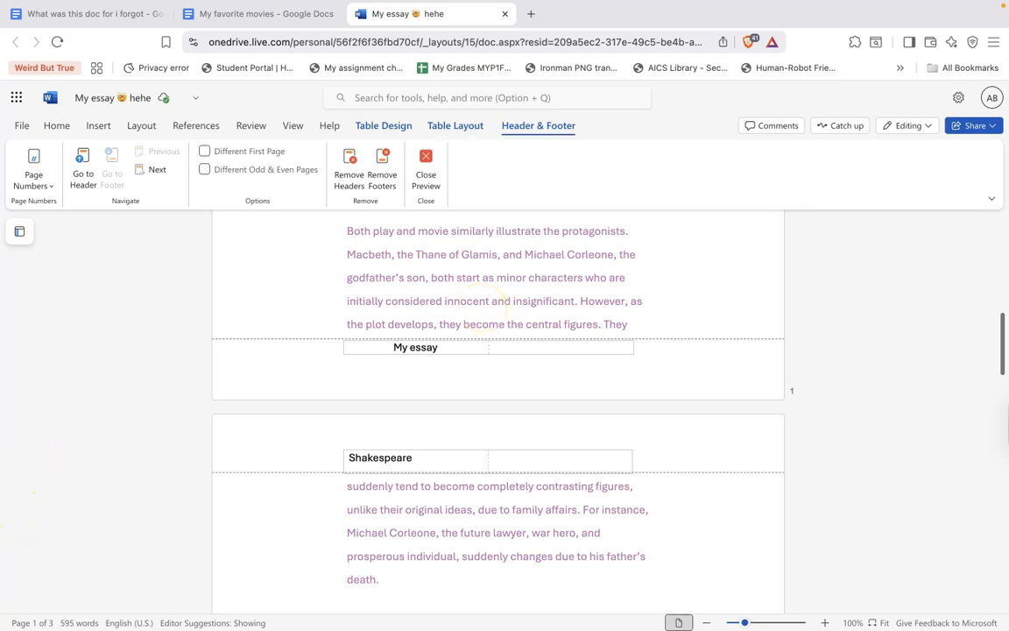
{"action": "left_click", "coordinate": [425, 165]}
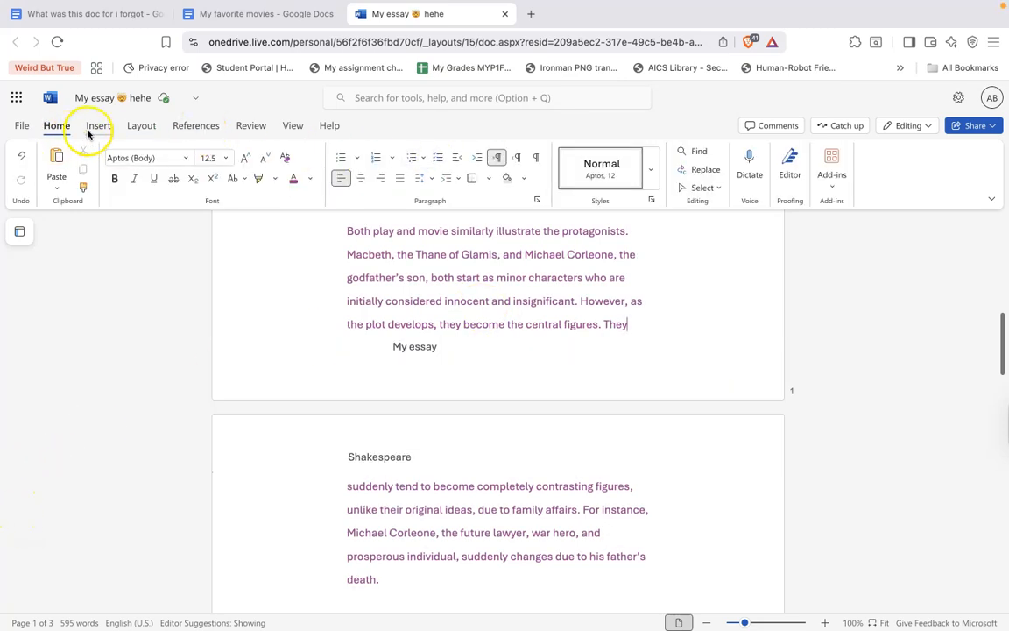
Insert page numbers centered at the top of each page's header
{"action": "left_click", "coordinate": [94, 127]}
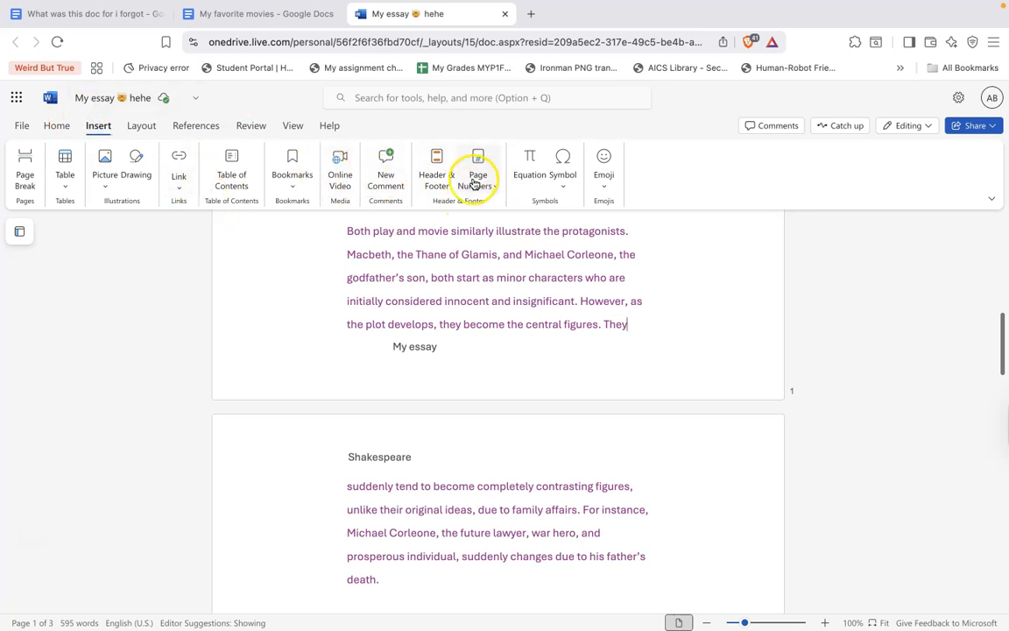
{"action": "left_click", "coordinate": [438, 180]}
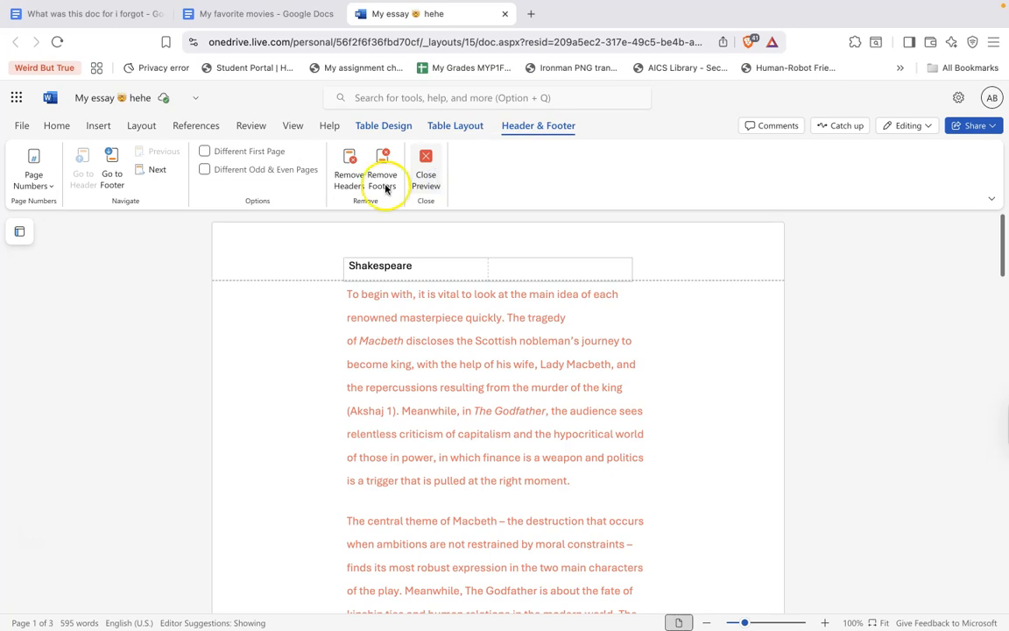
{"action": "left_click", "coordinate": [54, 171]}
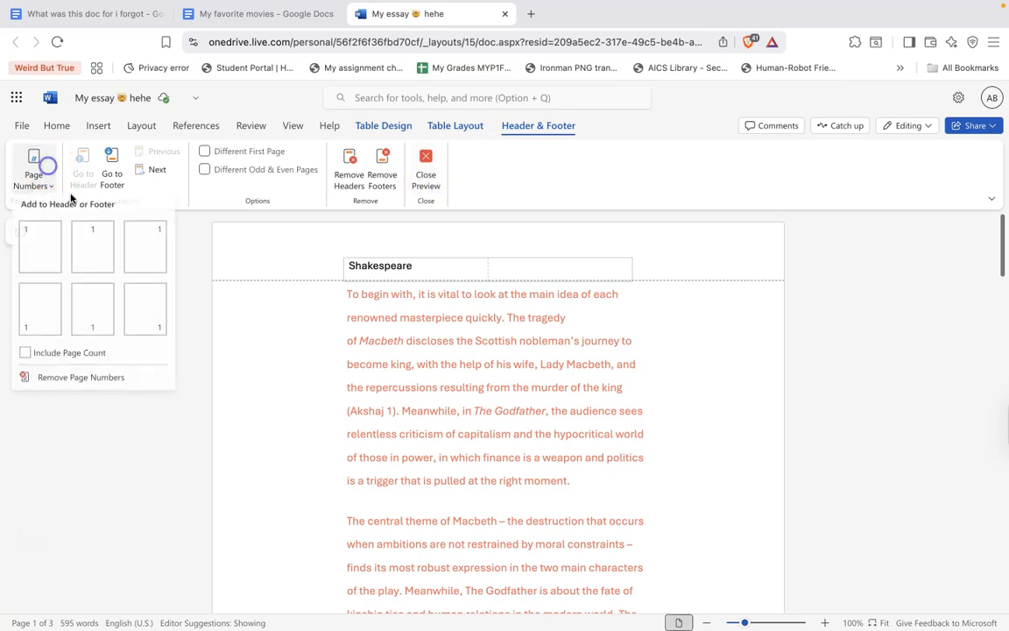
{"action": "left_click", "coordinate": [92, 248]}
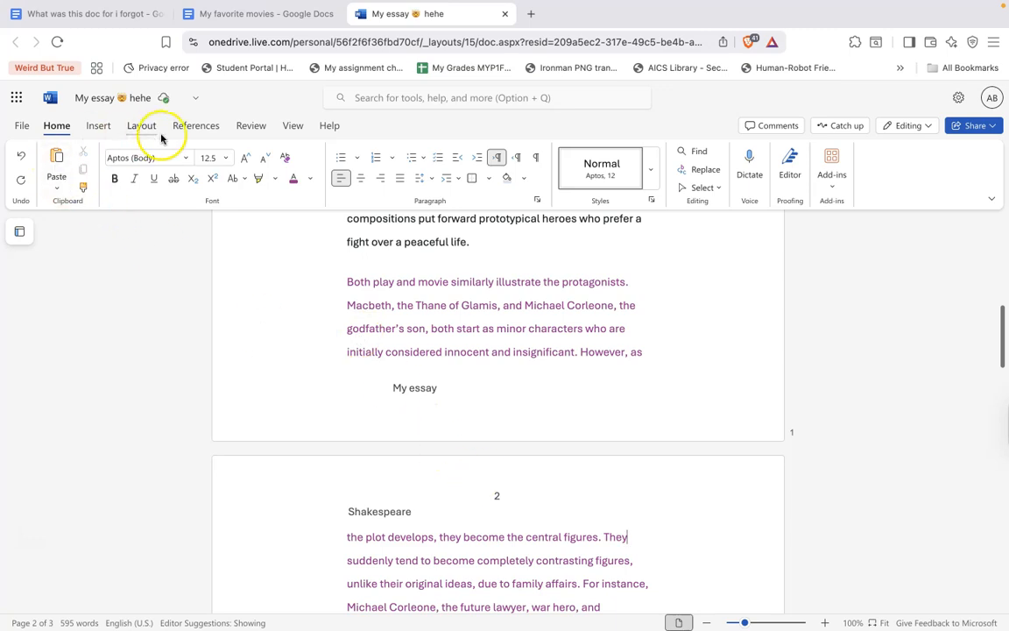
Add page numbers at the bottom right of each page's footer
{"action": "left_click", "coordinate": [99, 125]}
{"action": "left_click", "coordinate": [479, 171]}
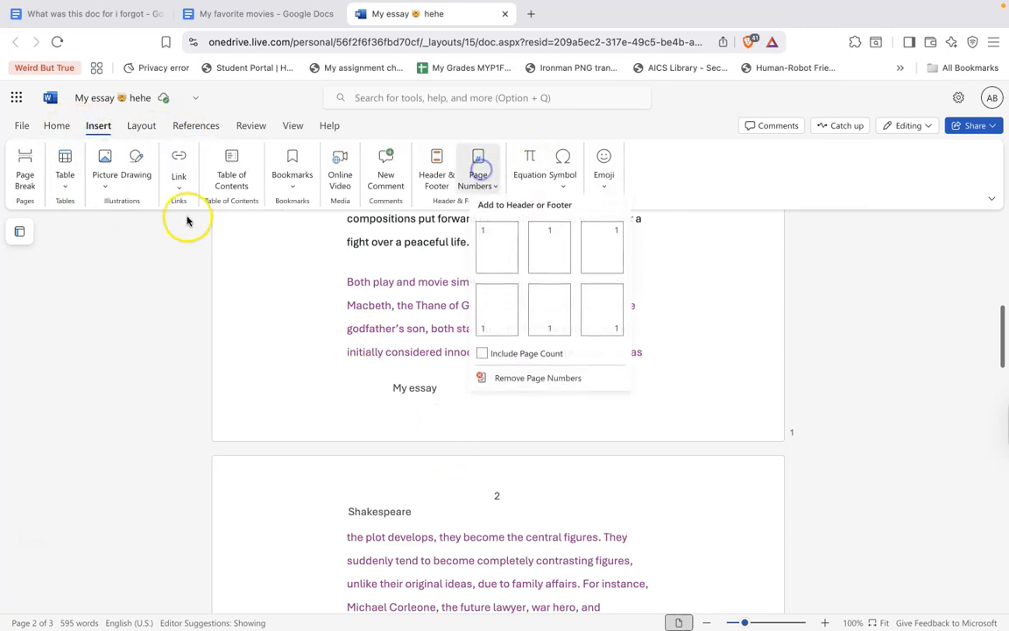
{"action": "left_click", "coordinate": [608, 325]}
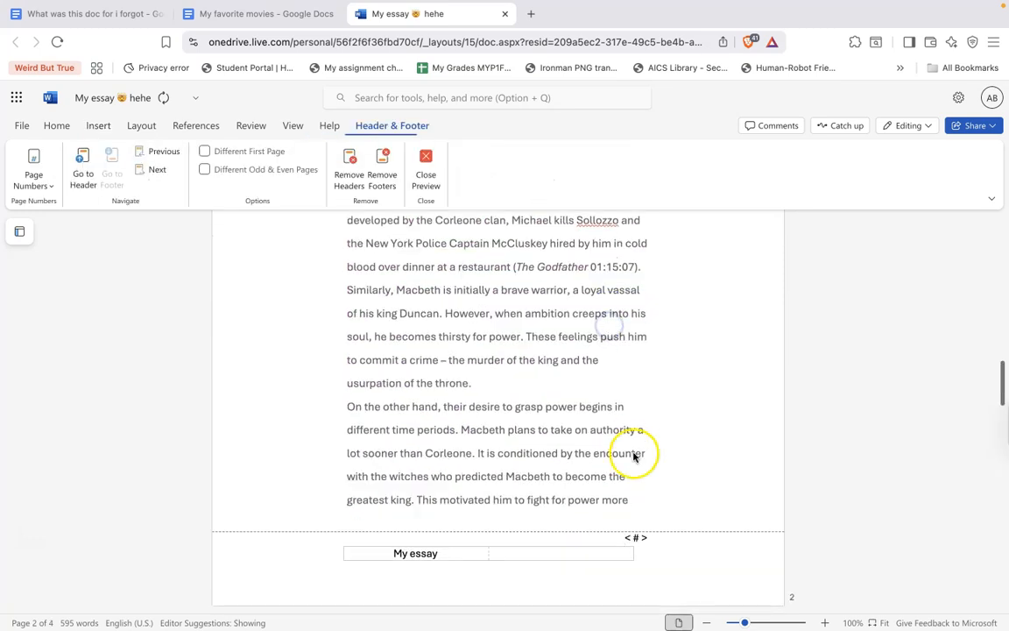
{"action": "scroll", "coordinate": [671, 543], "scroll_direction": "up", "scroll_amount": 3}
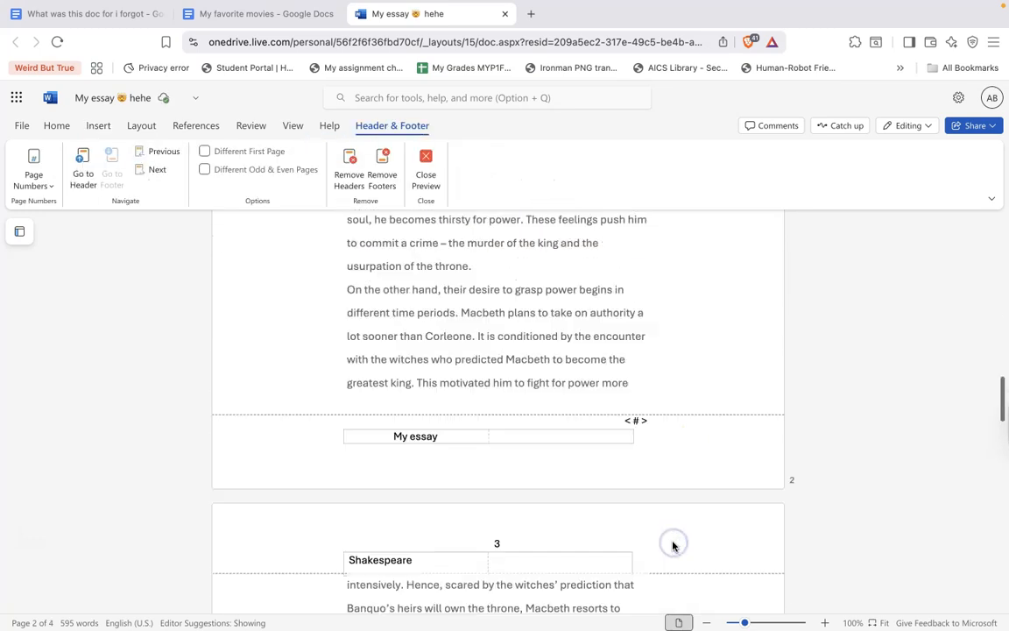
{"action": "left_click", "coordinate": [27, 158]}
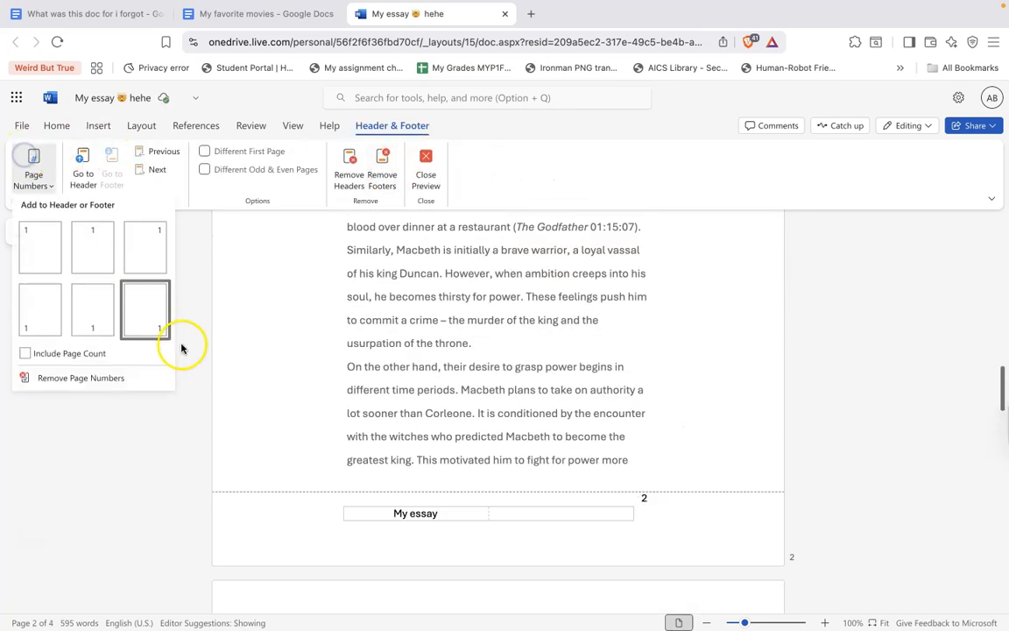
{"action": "left_click", "coordinate": [140, 325]}
{"action": "scroll", "coordinate": [466, 382], "scroll_direction": "down", "scroll_amount": 10}
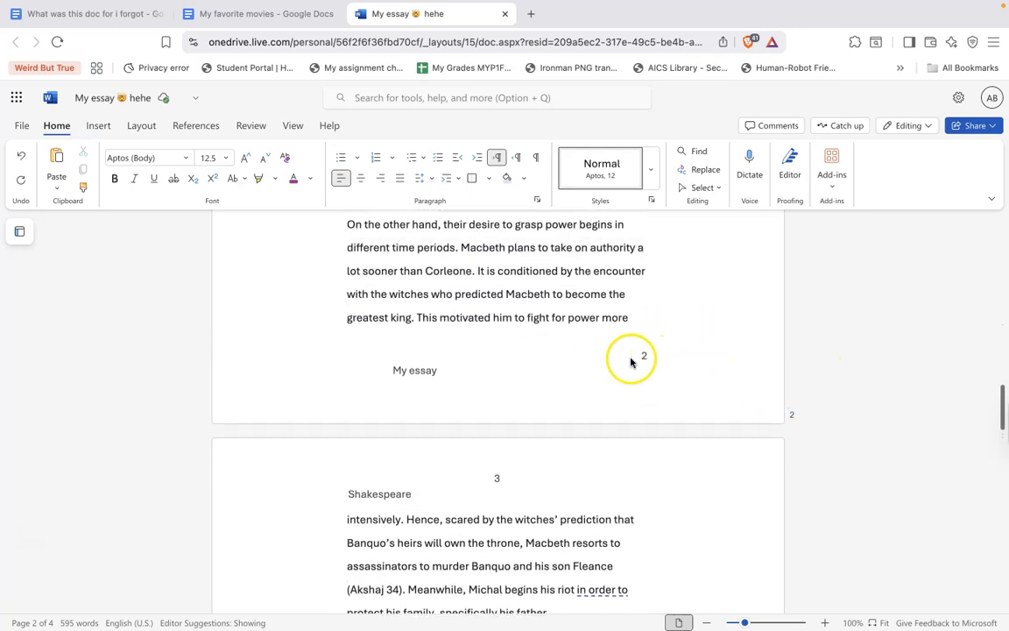
{"action": "scroll", "coordinate": [551, 382], "scroll_direction": "up", "scroll_amount": 5}
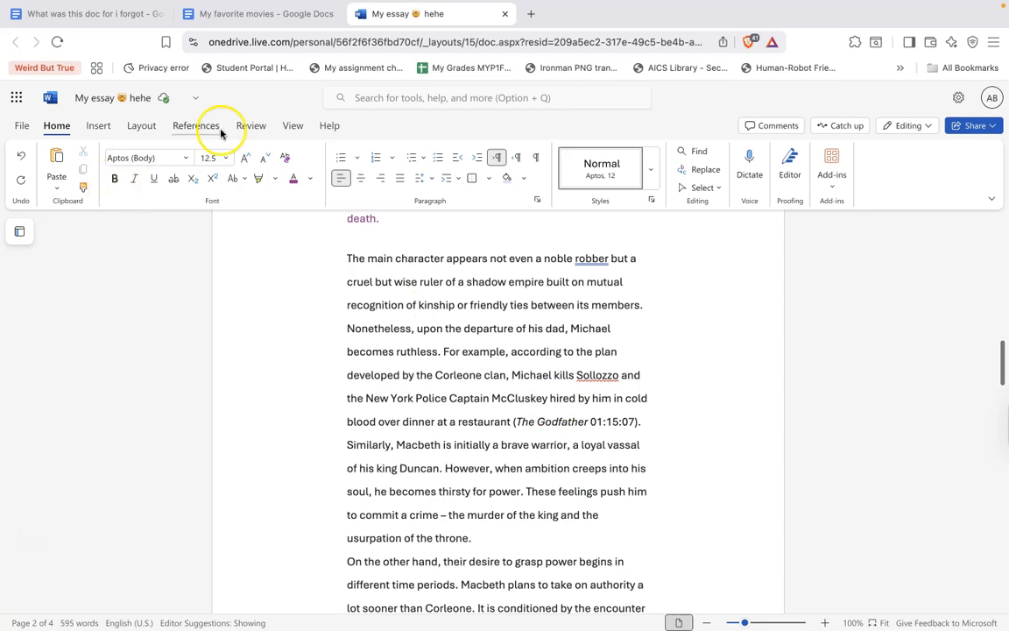
Reapply top-centered page numbers in the header and open the header for editing
{"action": "left_click", "coordinate": [99, 126]}
{"action": "left_click", "coordinate": [432, 182]}
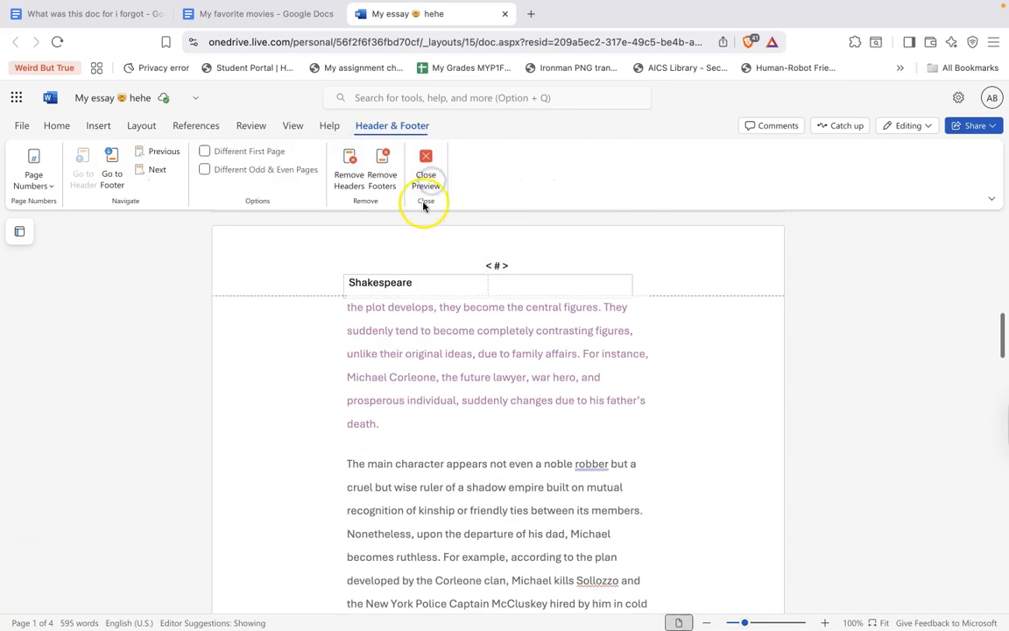
{"action": "left_click", "coordinate": [35, 172]}
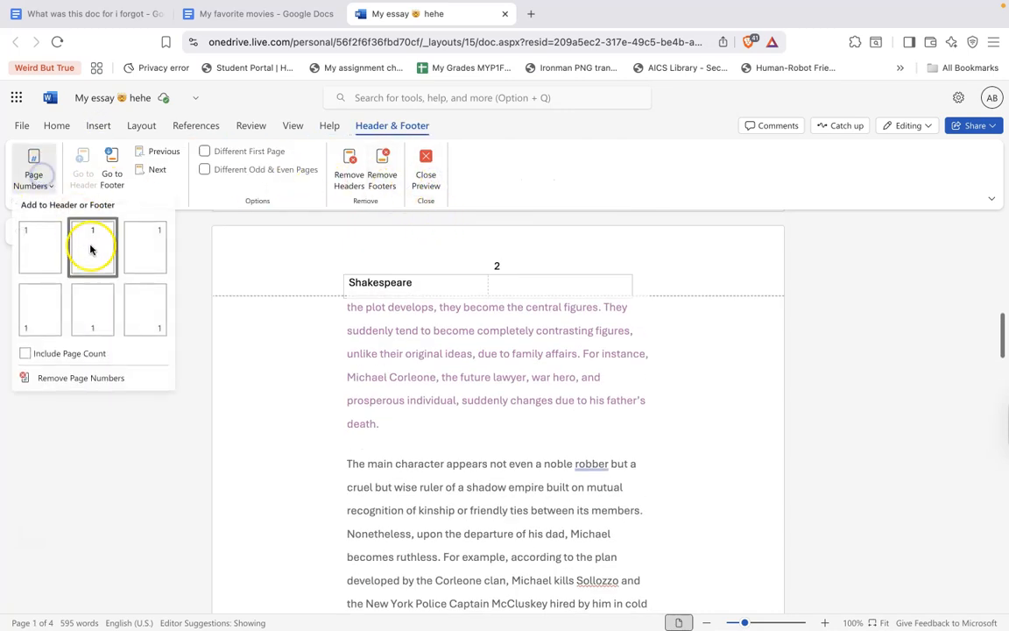
{"action": "left_click", "coordinate": [91, 244]}
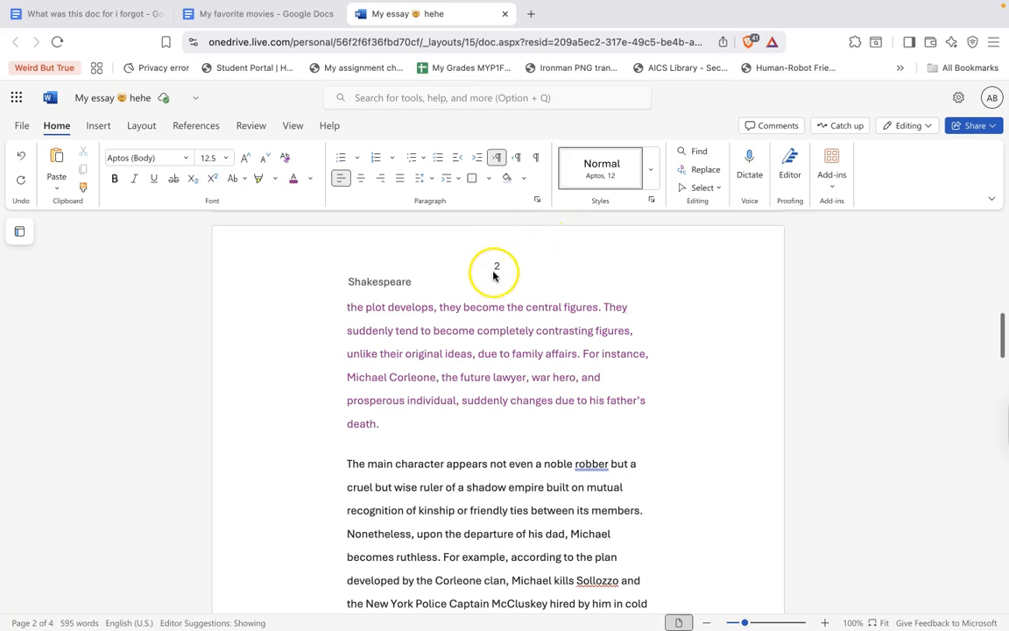
{"action": "double_click", "coordinate": [494, 269]}
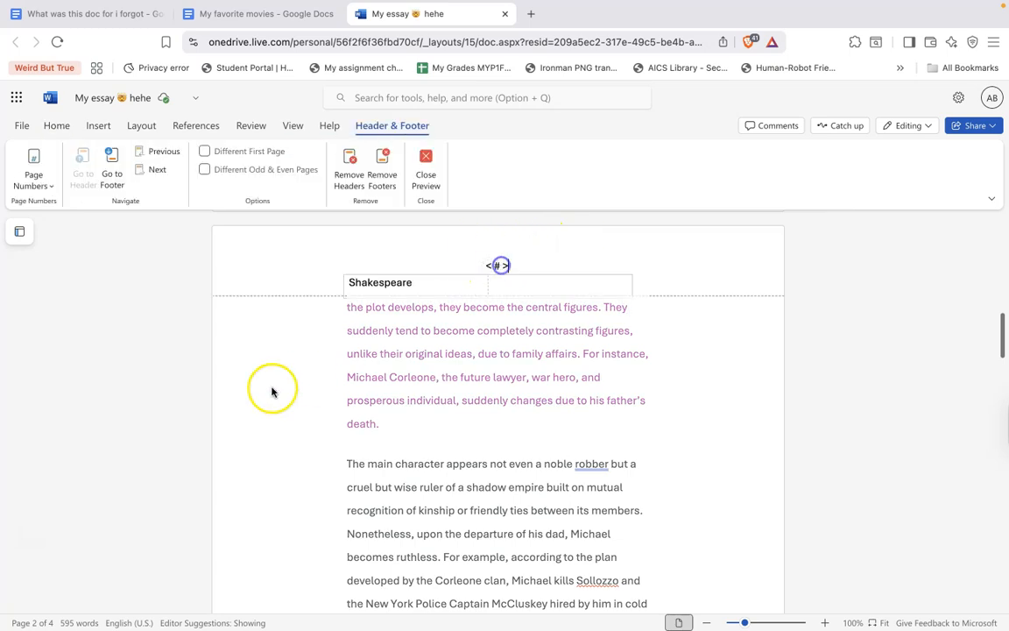
{"action": "scroll", "coordinate": [417, 378], "scroll_direction": "down", "scroll_amount": 5}
Turn on the ruler display for the document
{"action": "left_click", "coordinate": [292, 125]}
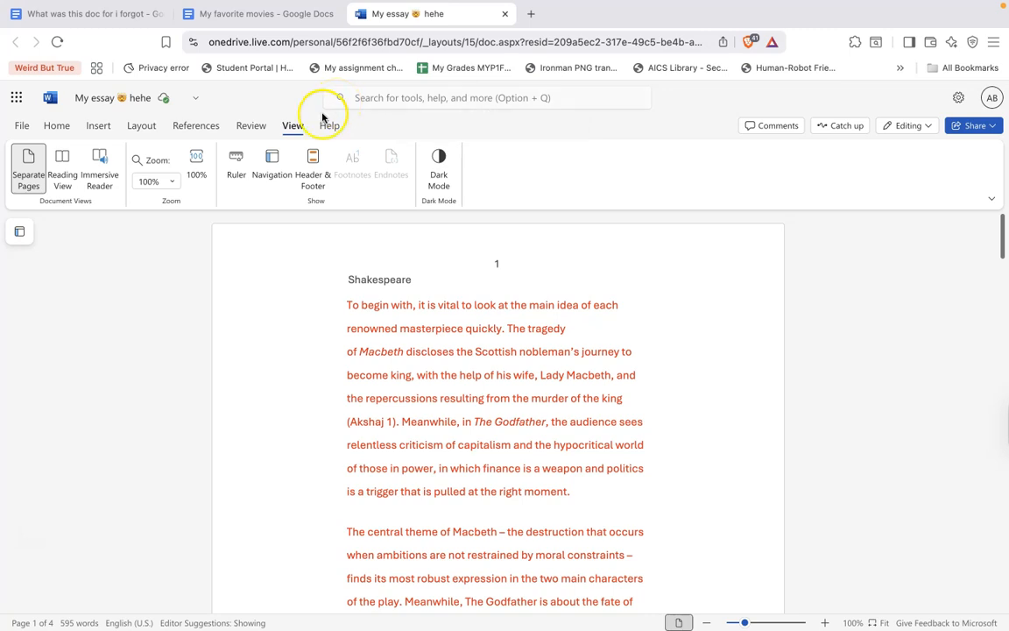
{"action": "left_click", "coordinate": [209, 125]}
{"action": "left_click", "coordinate": [288, 126]}
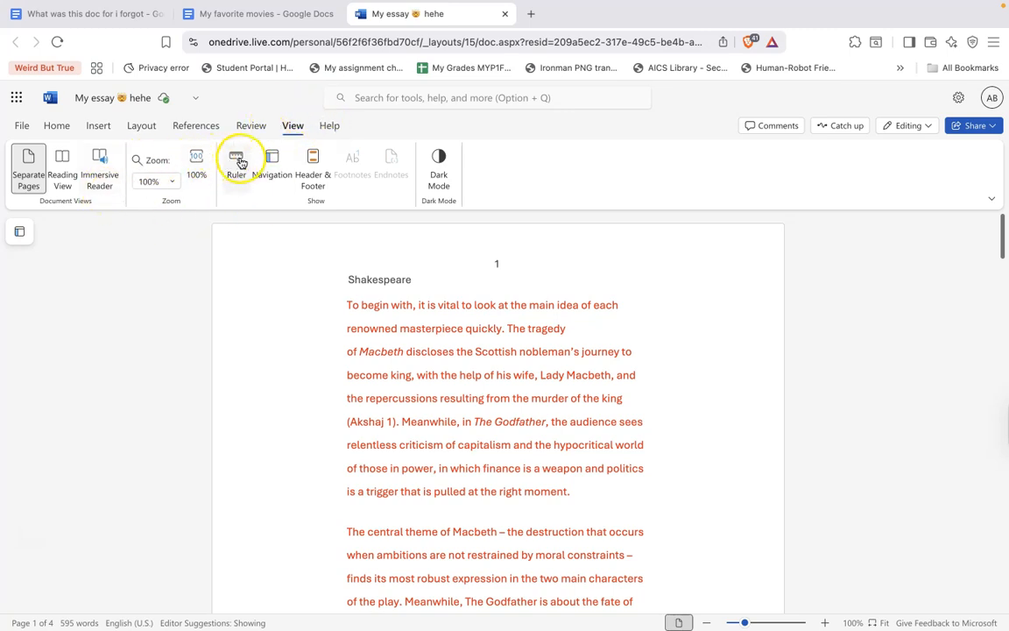
{"action": "left_click", "coordinate": [236, 162]}
Widen the text area by moving the left and right page margins outward on the ruler
{"action": "left_click_drag", "start_coordinate": [349, 220], "coordinate": [240, 226]}
{"action": "left_click_drag", "start_coordinate": [348, 216], "coordinate": [238, 215]}
{"action": "mouse_move", "coordinate": [660, 218]}
{"action": "left_mouse_down"}
{"action": "mouse_move", "coordinate": [647, 218]}
{"action": "mouse_move", "coordinate": [818, 220]}
{"action": "mouse_move", "coordinate": [800, 218]}
{"action": "left_mouse_up"}
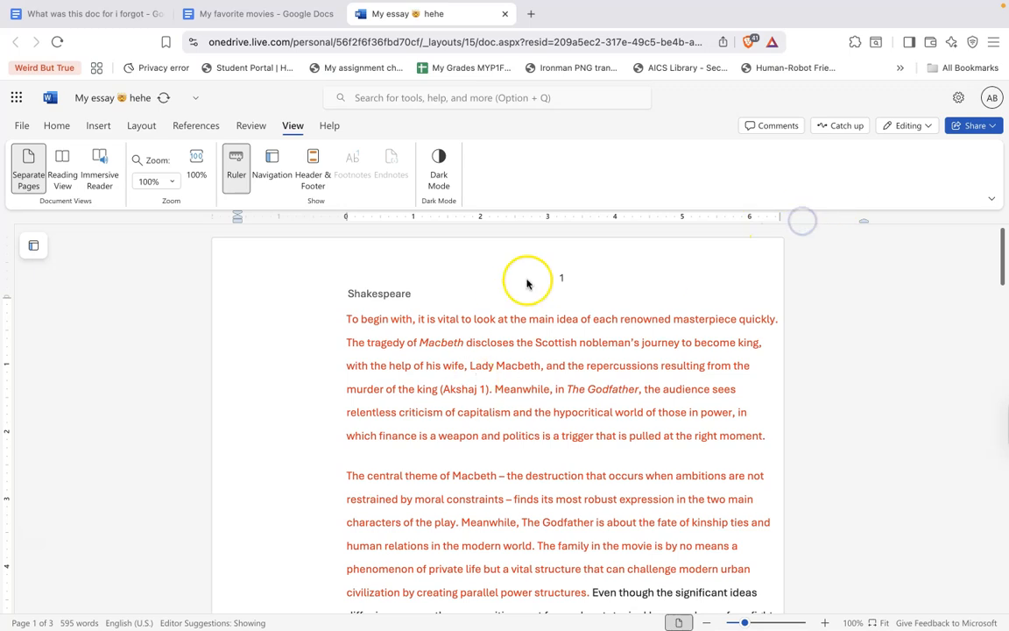